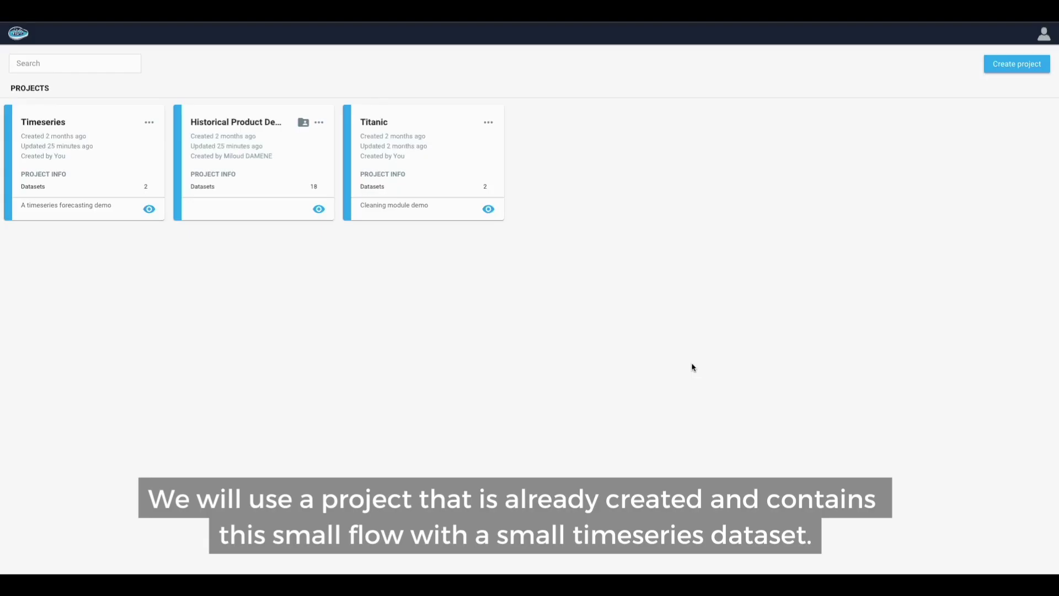
Open the Timeseries project from its project card
click(98, 158)
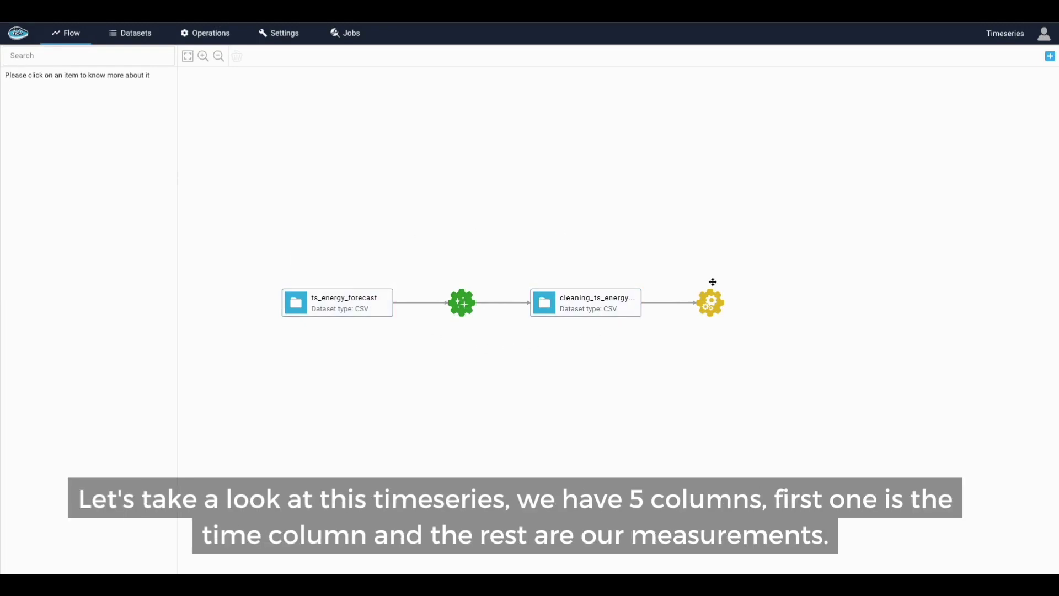
View the cleaning_ts_energy_forecast rows, then select its node in the Flow
double_click(589, 313)
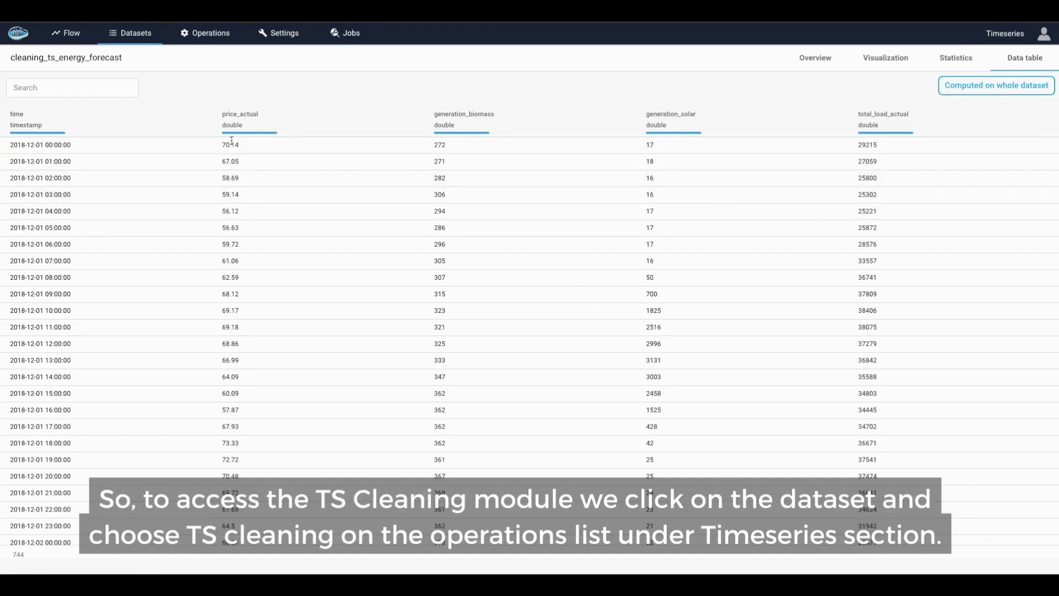
click(80, 37)
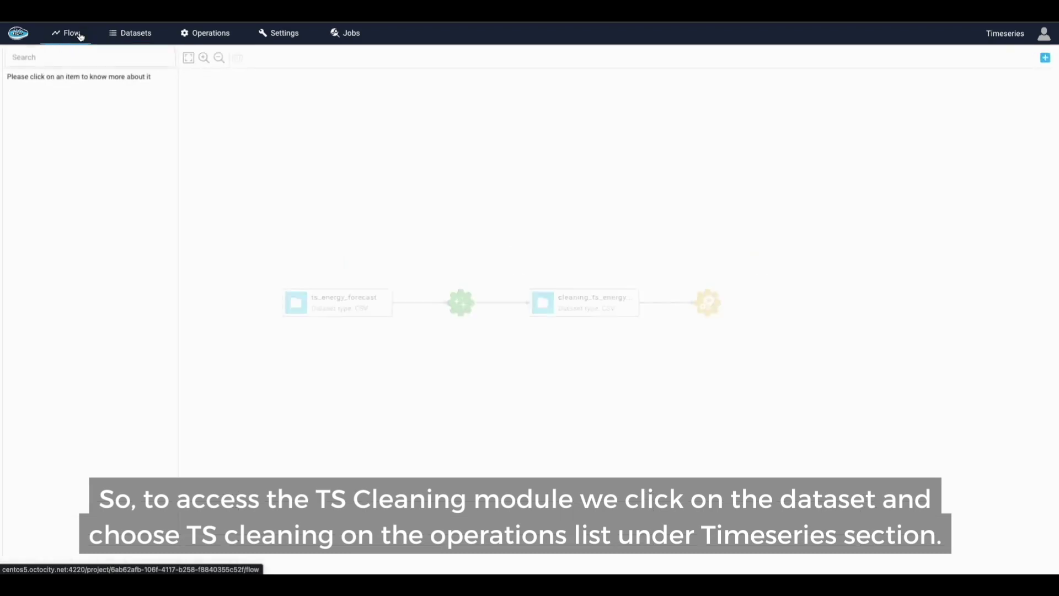
click(584, 302)
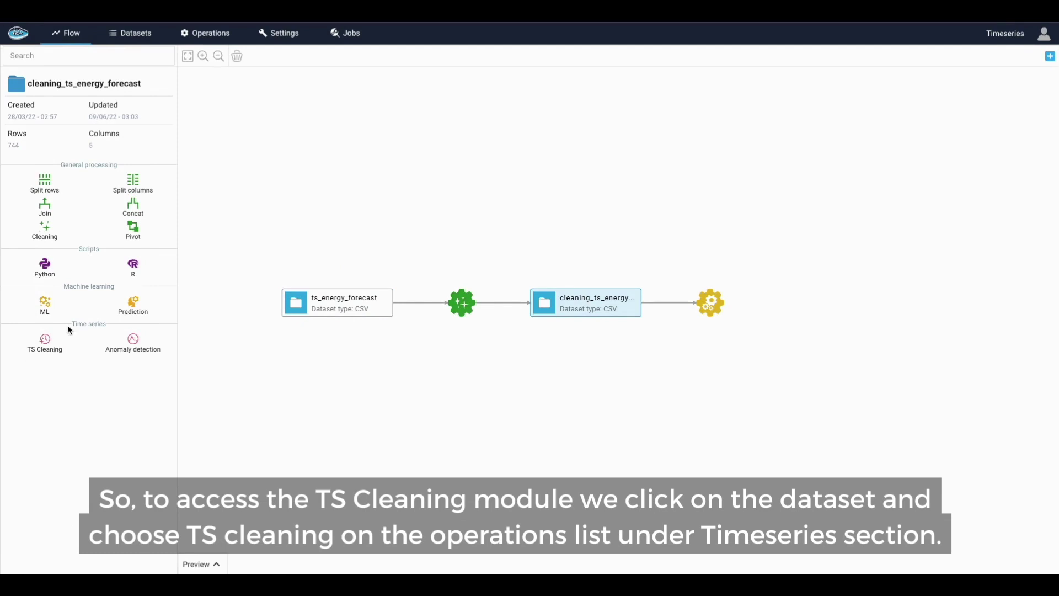
Launch TS Cleaning on the dataset and show the available step operations
click(46, 340)
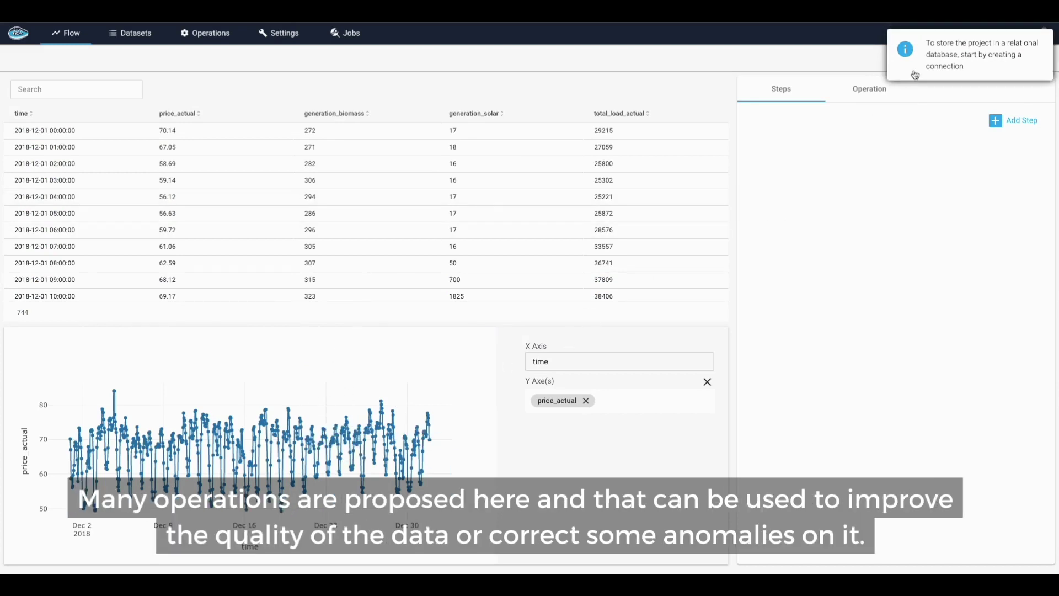
click(1005, 125)
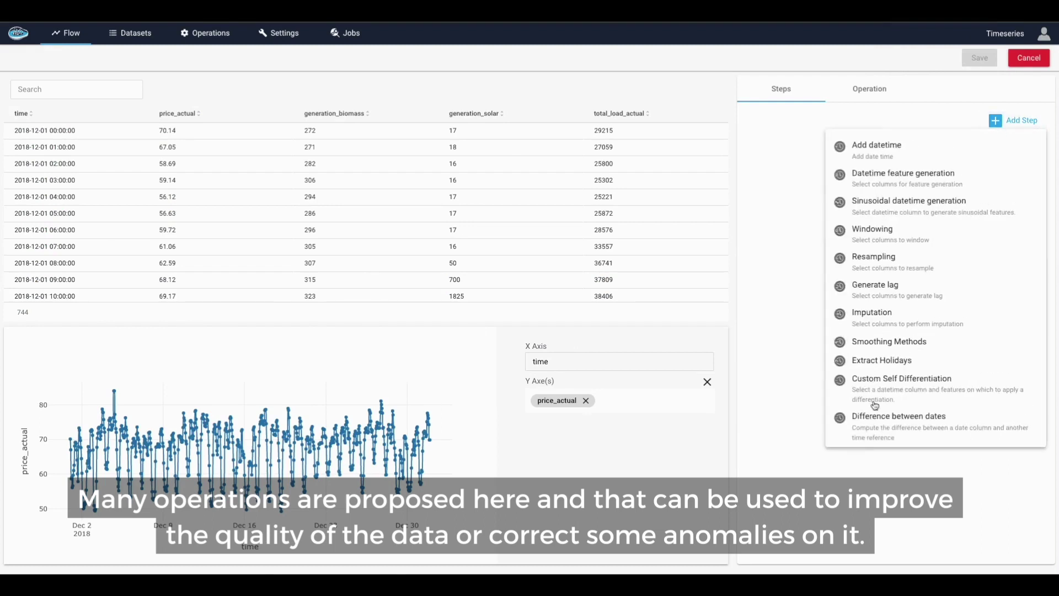
Add a datetime step using Start finish defined, yyyy/MM/dd format and no time format
click(880, 149)
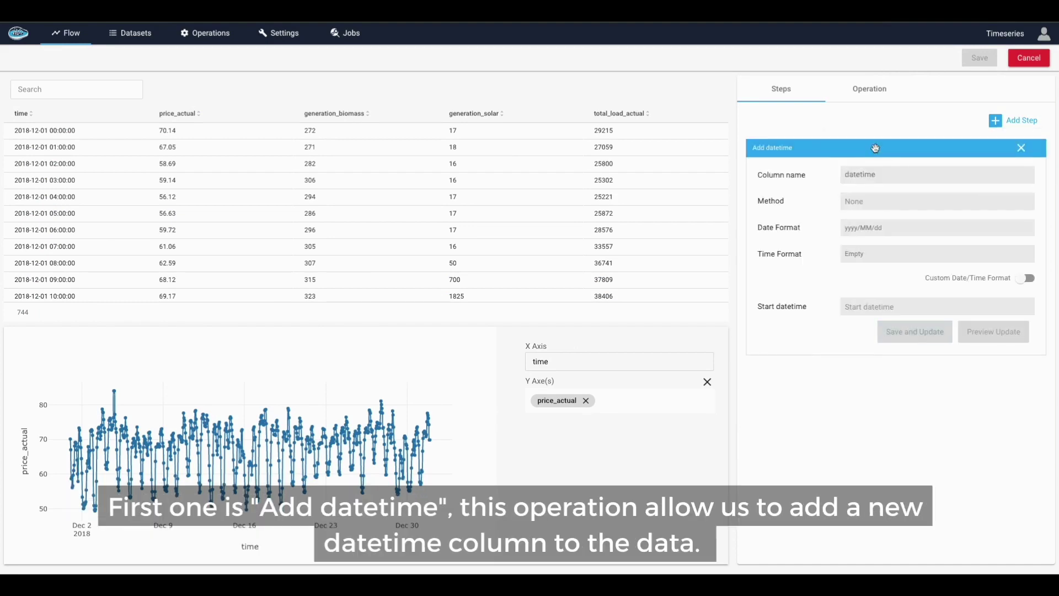
click(867, 176)
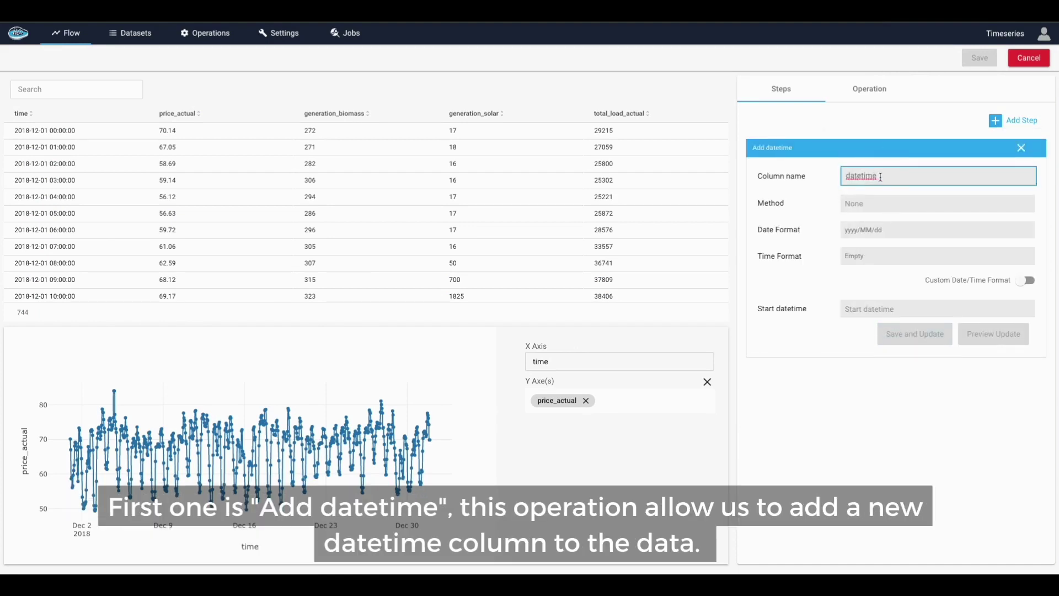
click(866, 203)
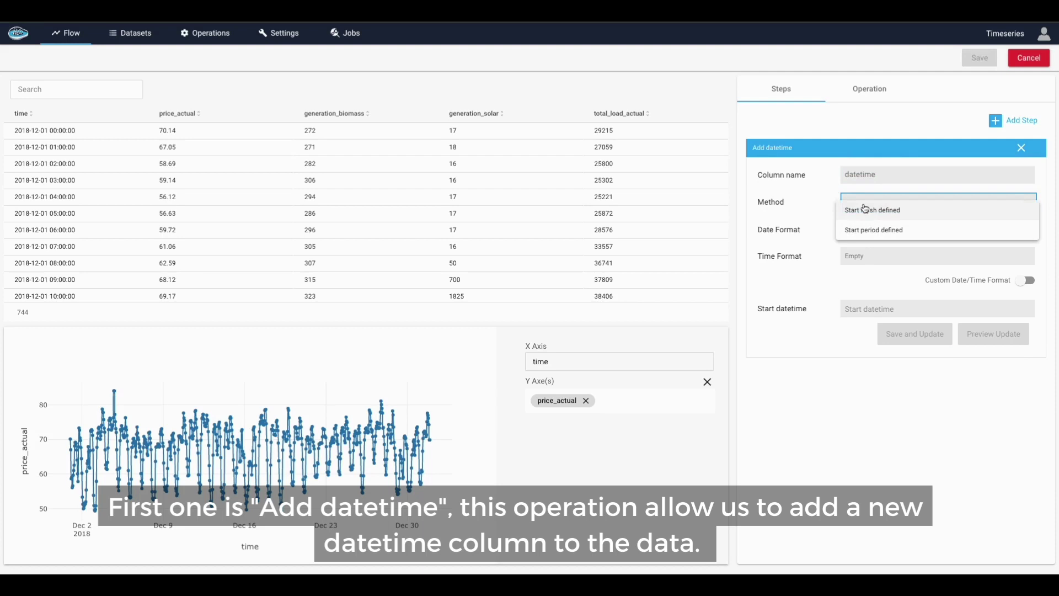
click(870, 210)
click(868, 228)
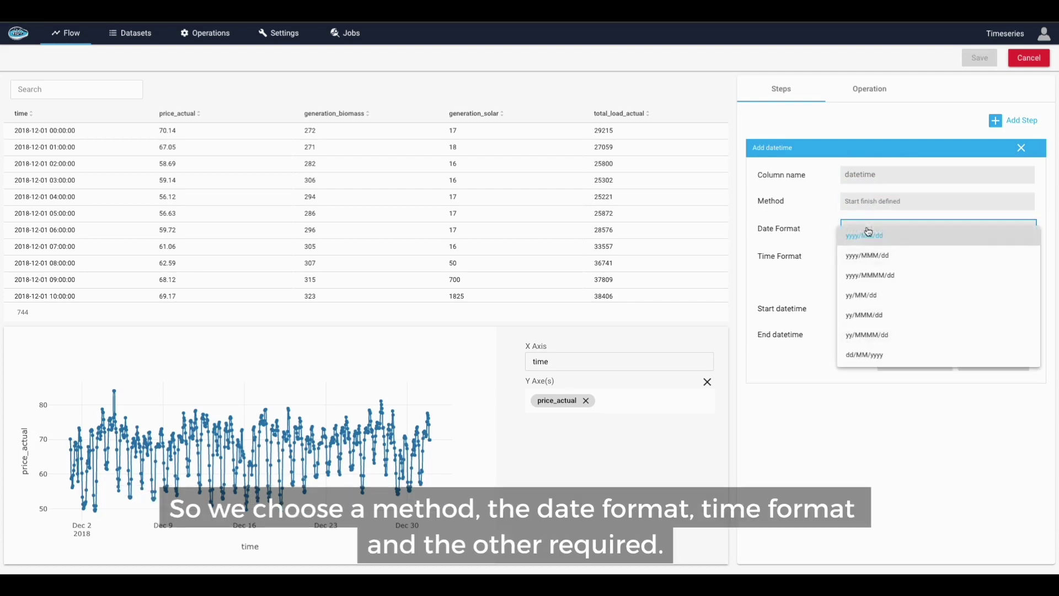
click(867, 237)
click(863, 256)
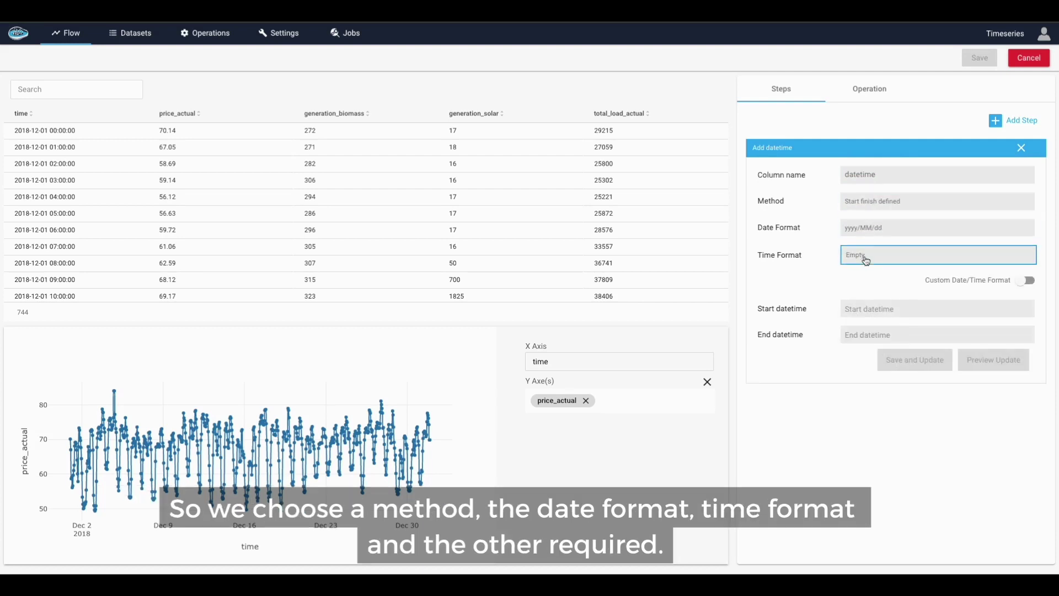
click(867, 265)
Set the date range from 2022/6/1 to 2022/6/30 and preview the column
click(865, 307)
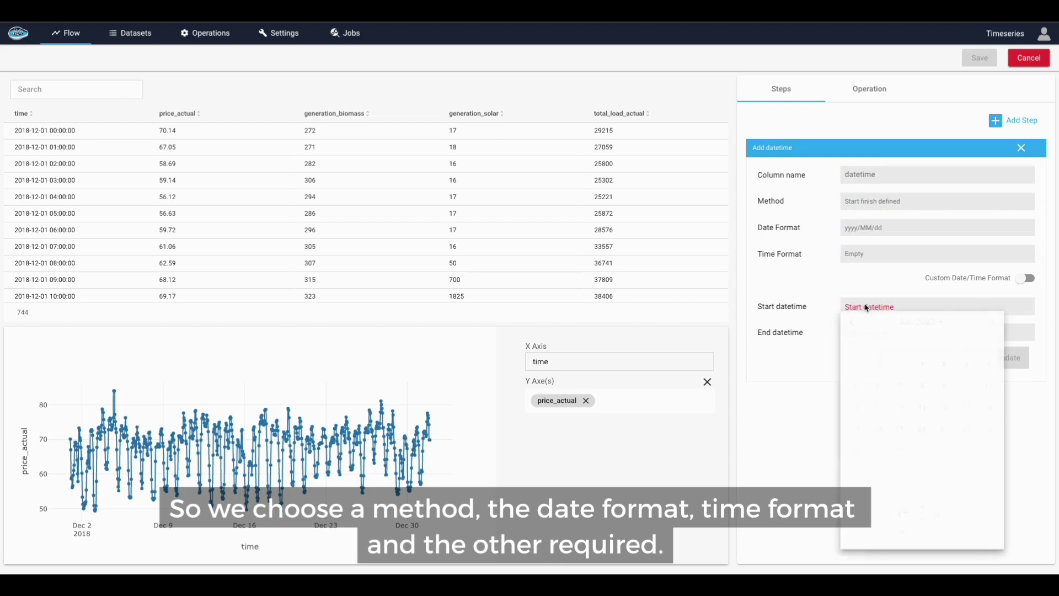
click(922, 364)
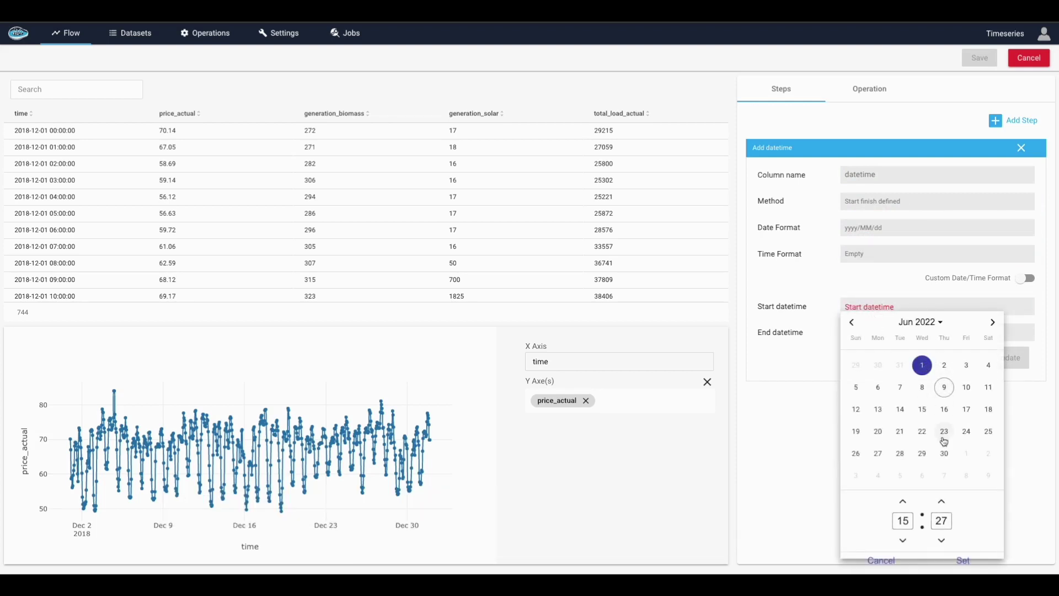
click(962, 559)
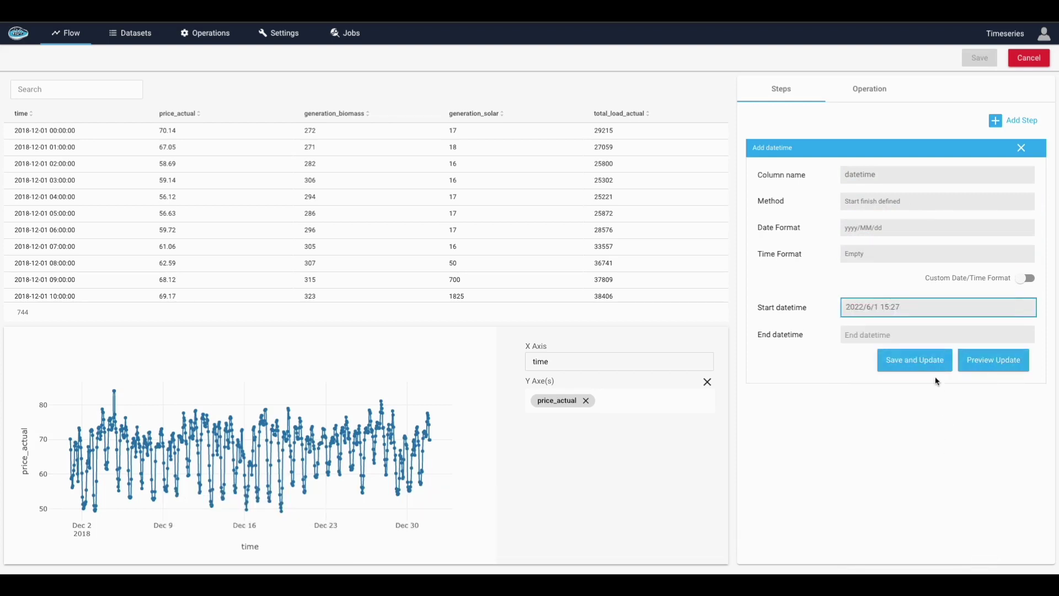
click(915, 335)
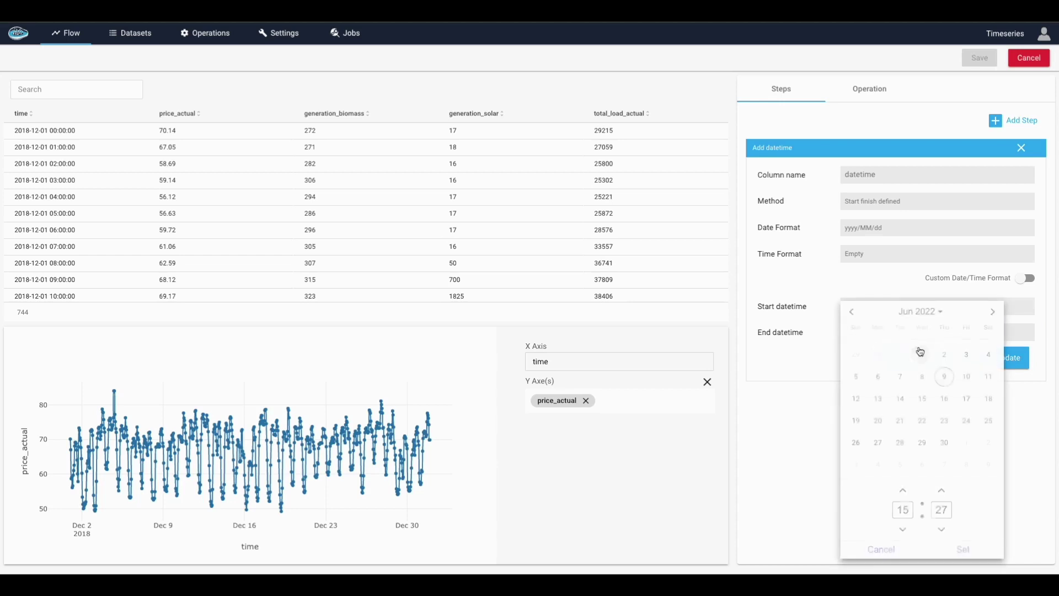
click(945, 442)
click(962, 548)
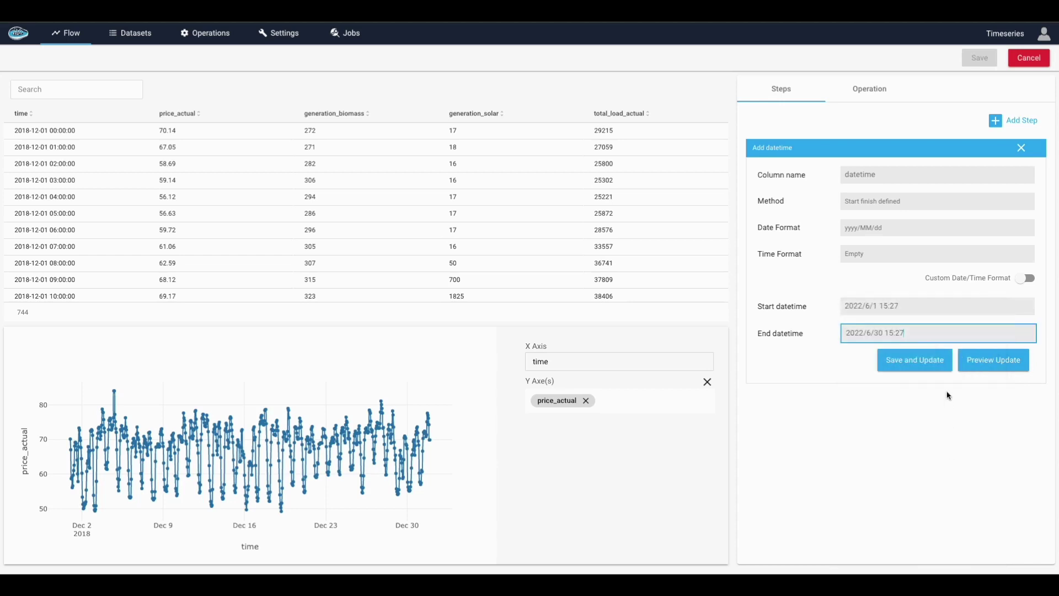
click(984, 367)
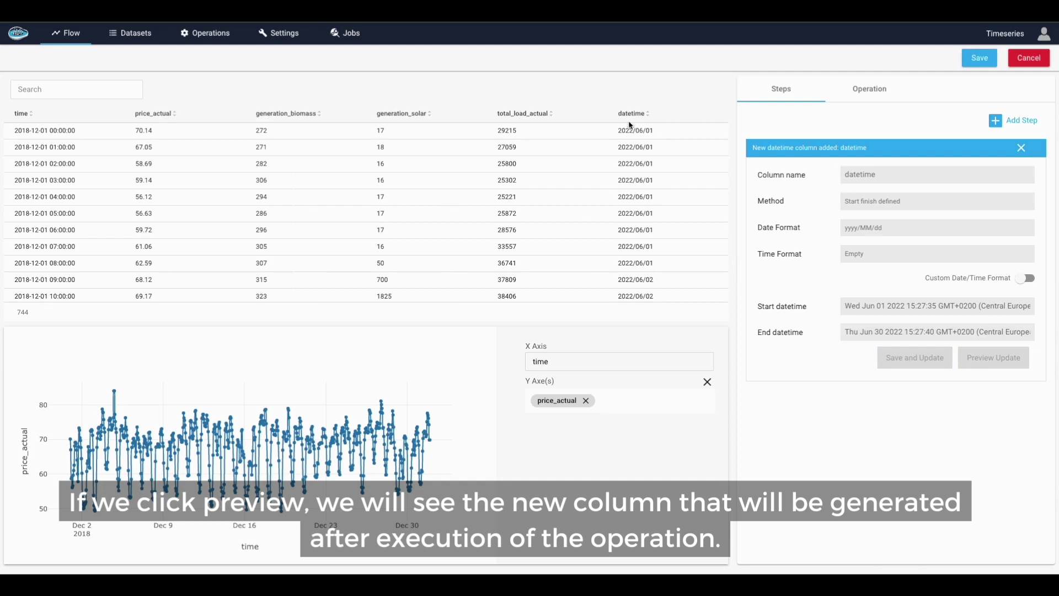
scroll(636, 212, down, 3)
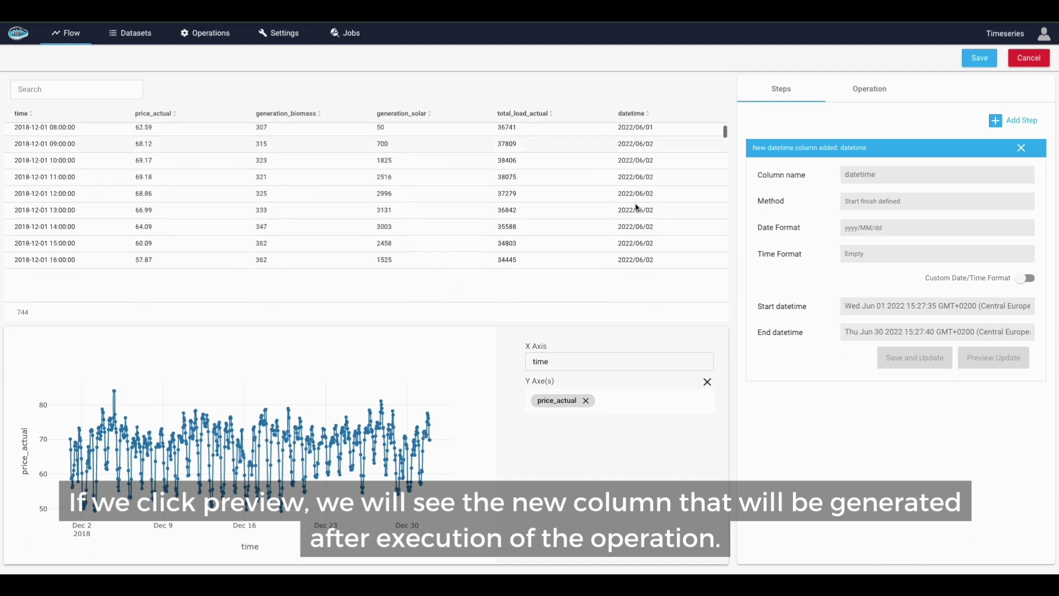
scroll(636, 207, up, 3)
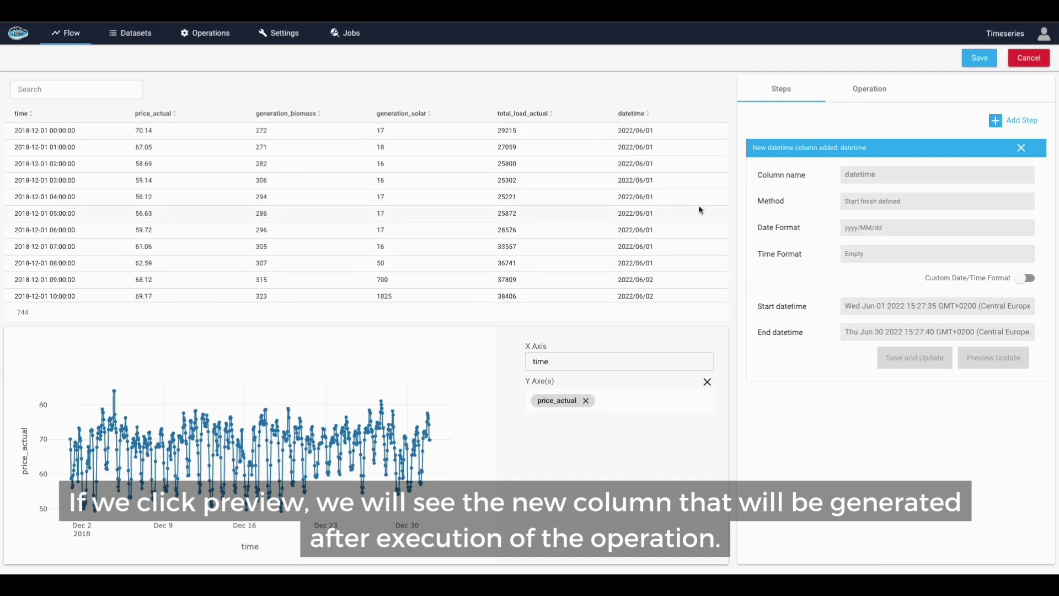
Discard the datetime step and add a Datetime feature generation step
click(1021, 148)
click(1002, 123)
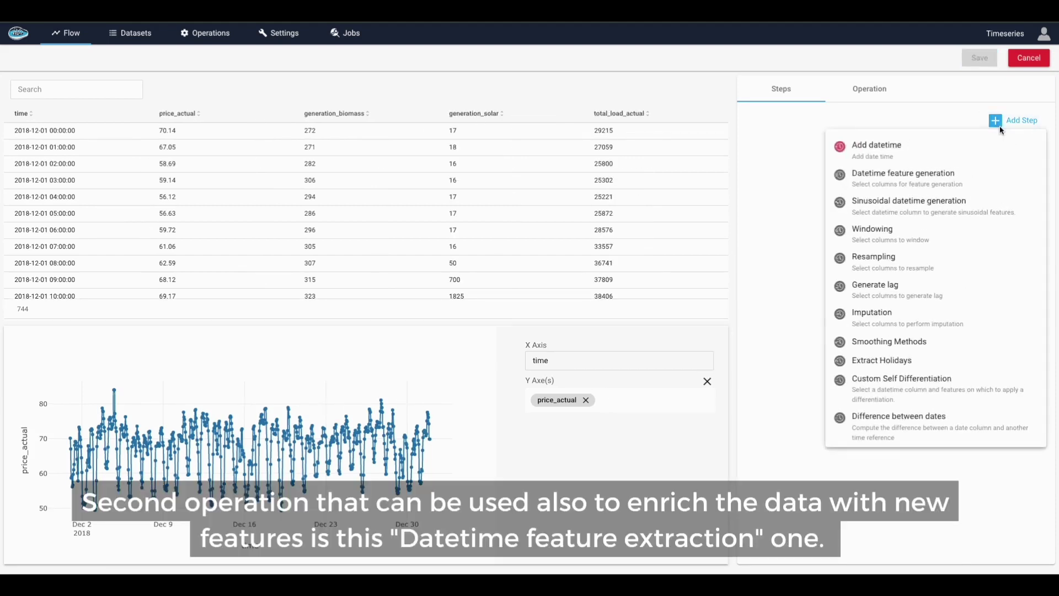
click(891, 182)
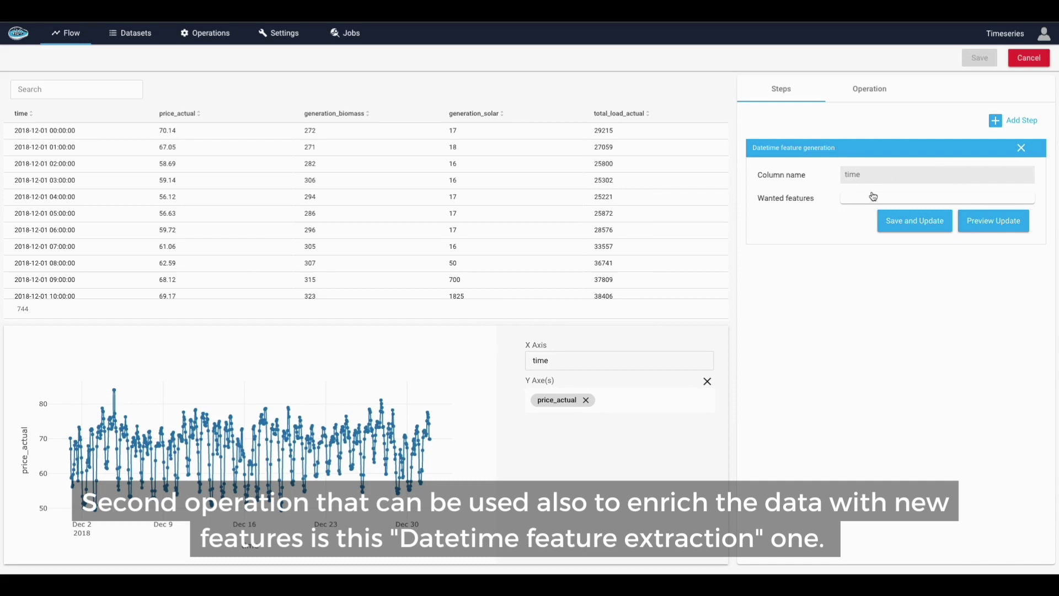
click(872, 196)
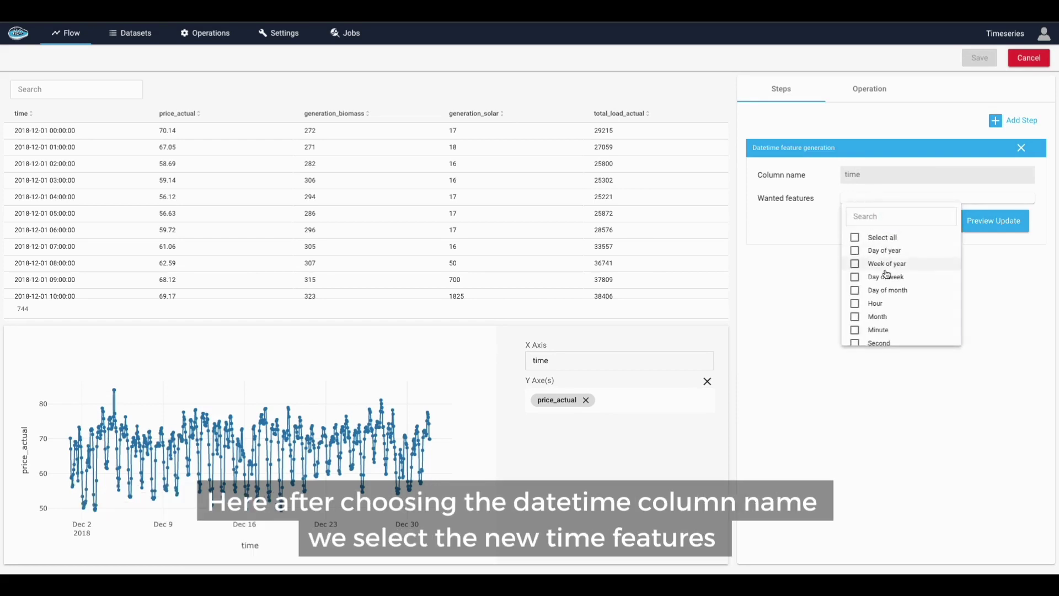
Generate Hour, Month, Day of week and Day of month features and preview them
click(864, 304)
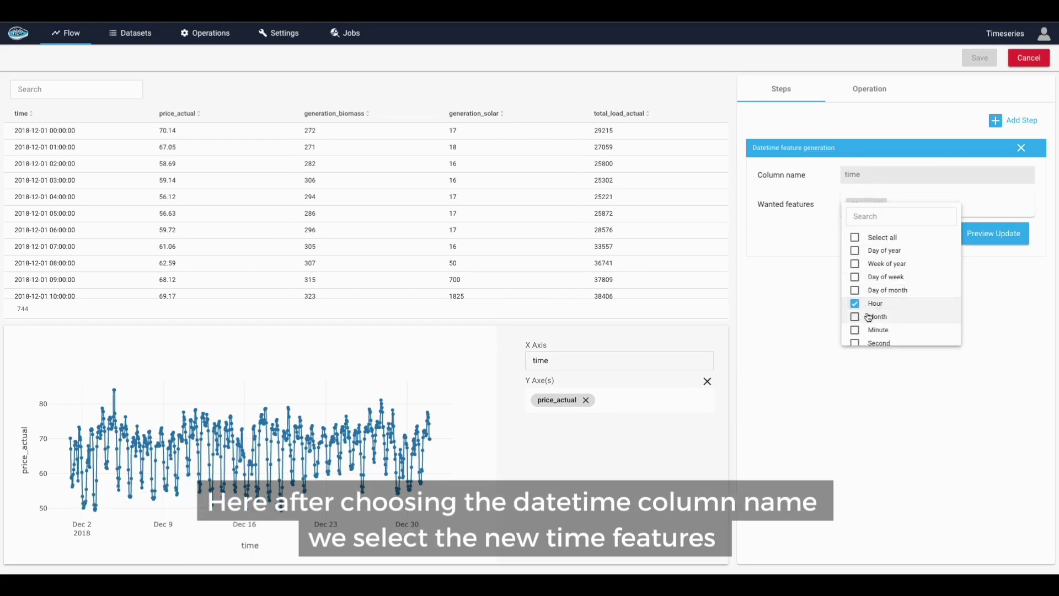
click(861, 318)
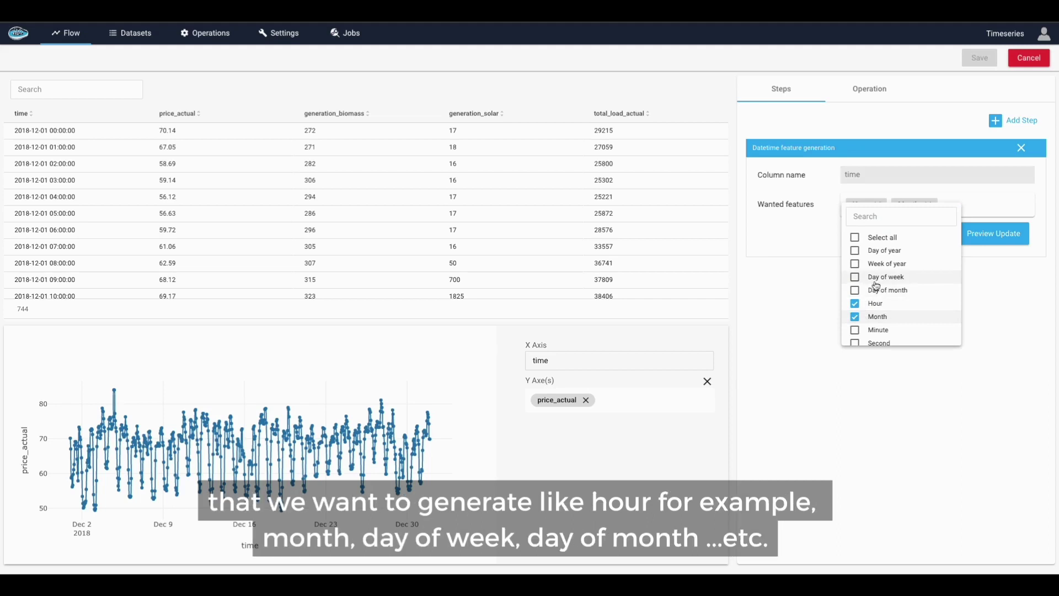
click(856, 279)
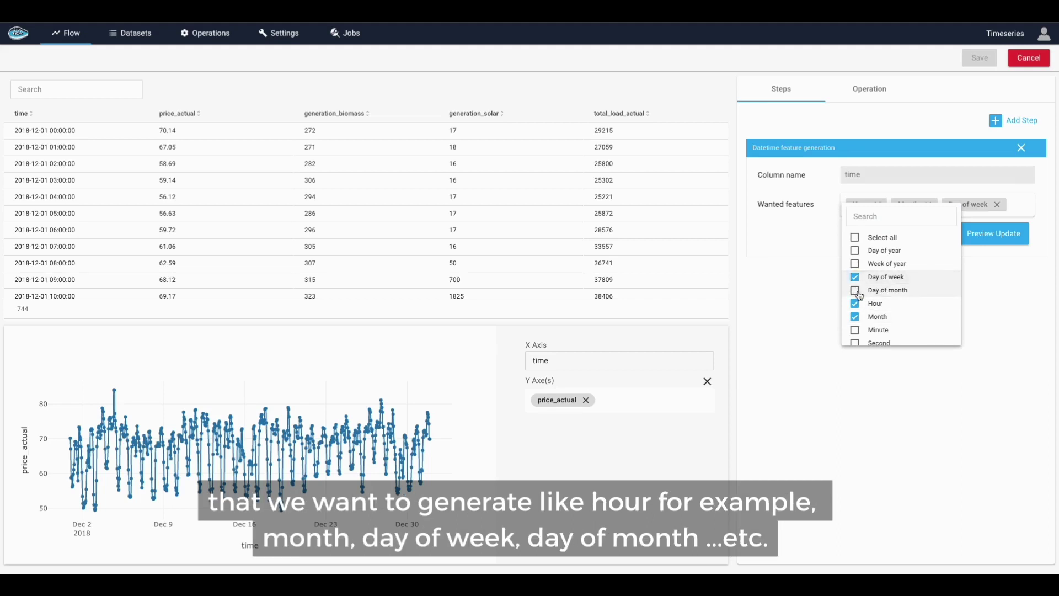
click(856, 290)
click(828, 303)
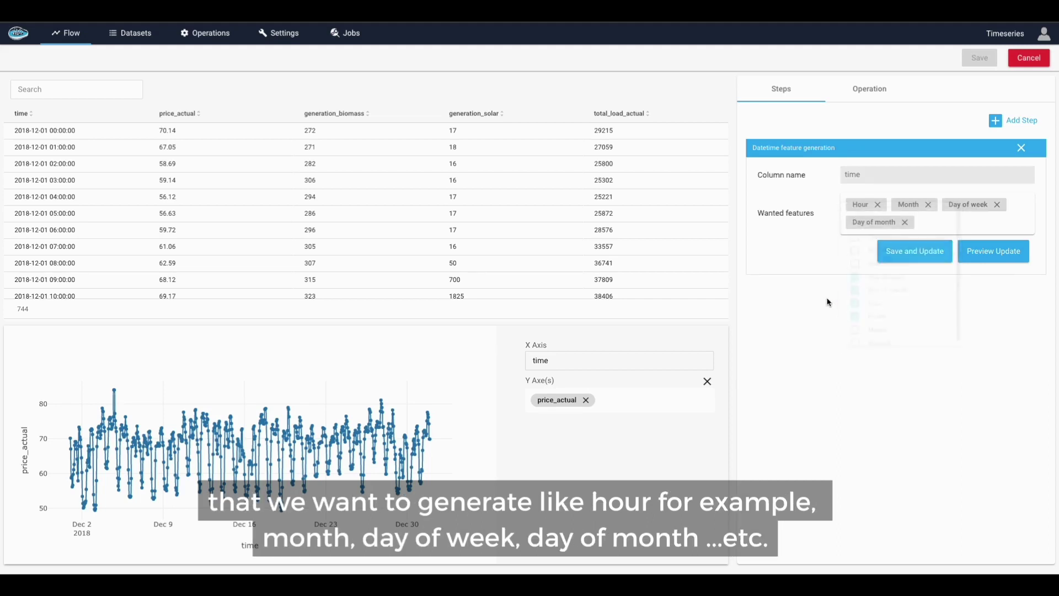
click(987, 253)
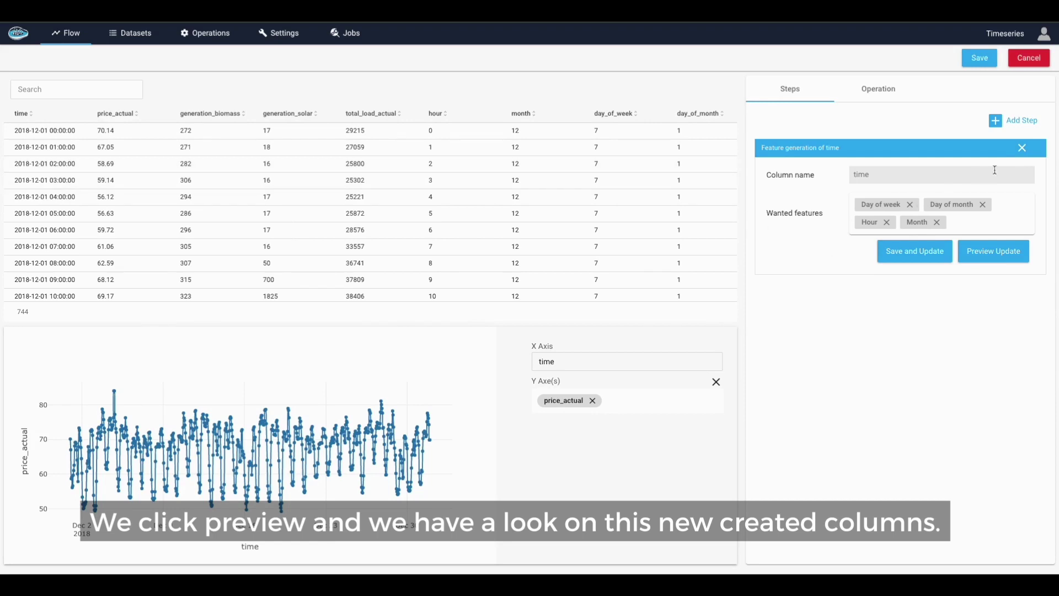
Remove the feature generation step and reopen the step list for holiday options
click(1022, 149)
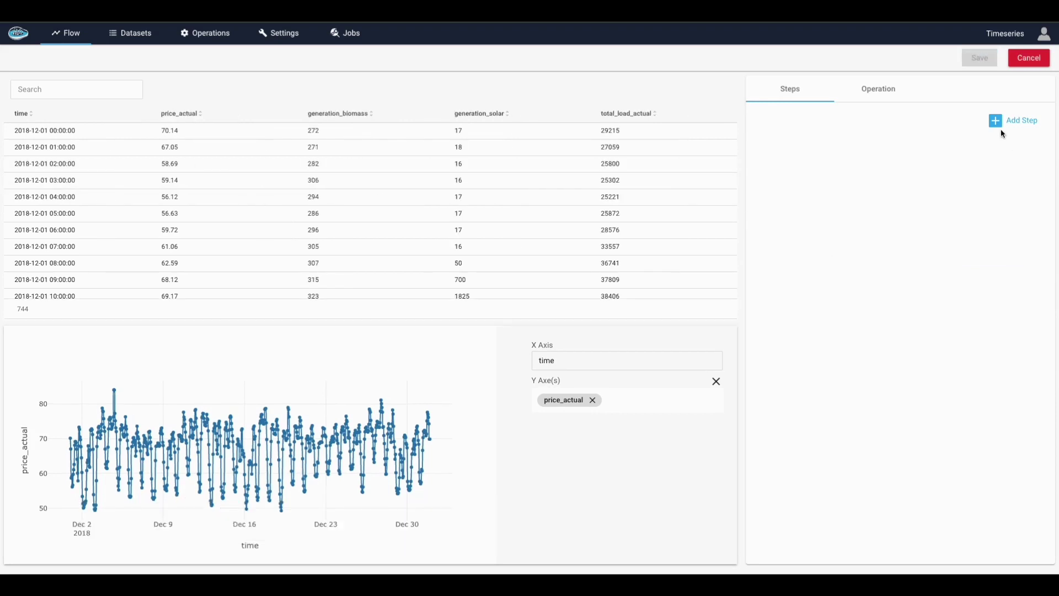
click(997, 124)
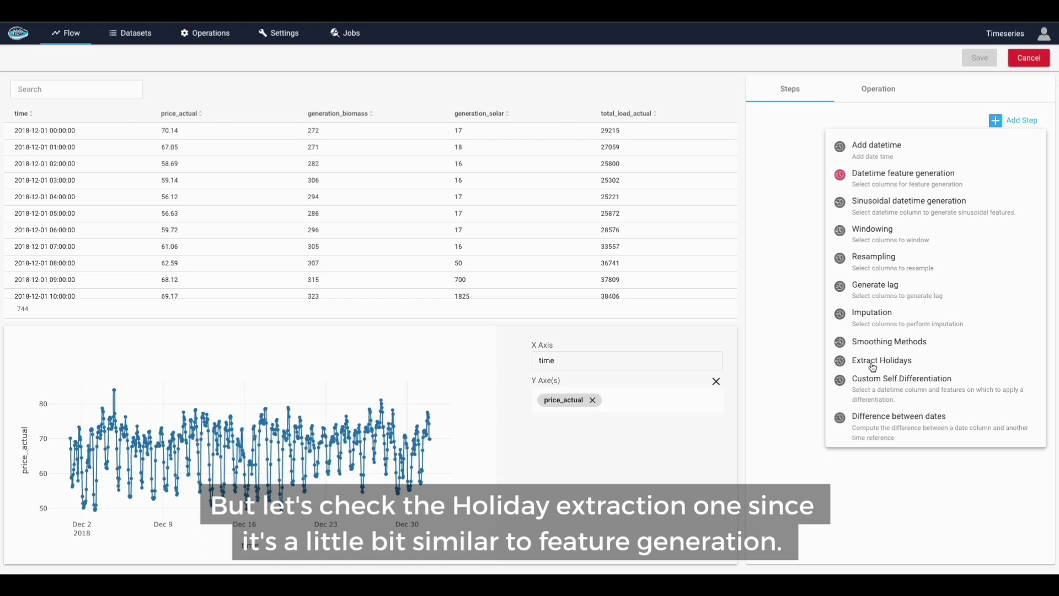
click(866, 365)
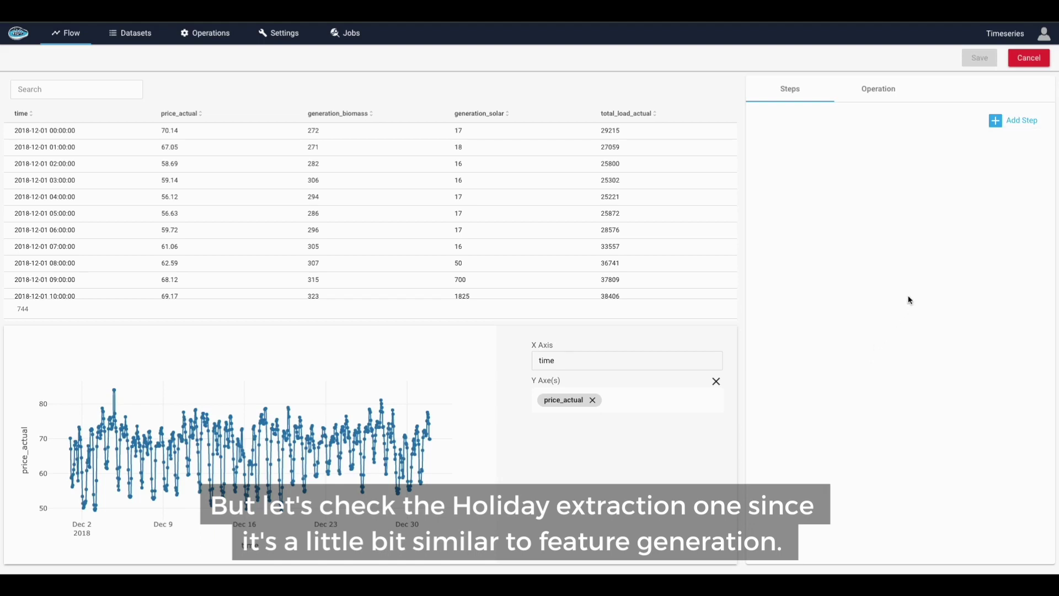
click(1004, 125)
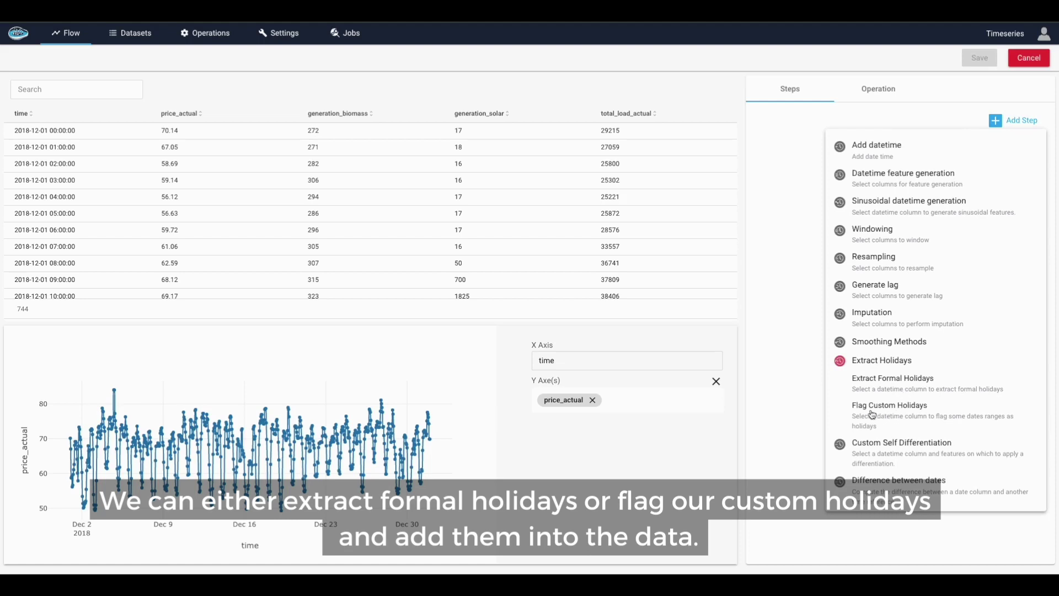
Preview a formal holidays step for French national holidays, including holiday names
click(891, 382)
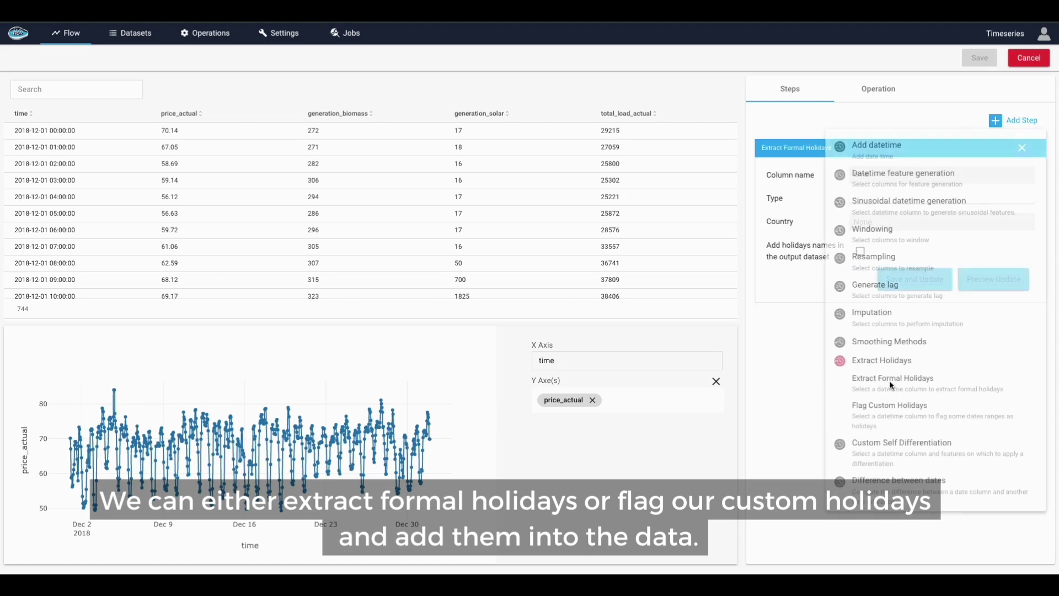
click(888, 196)
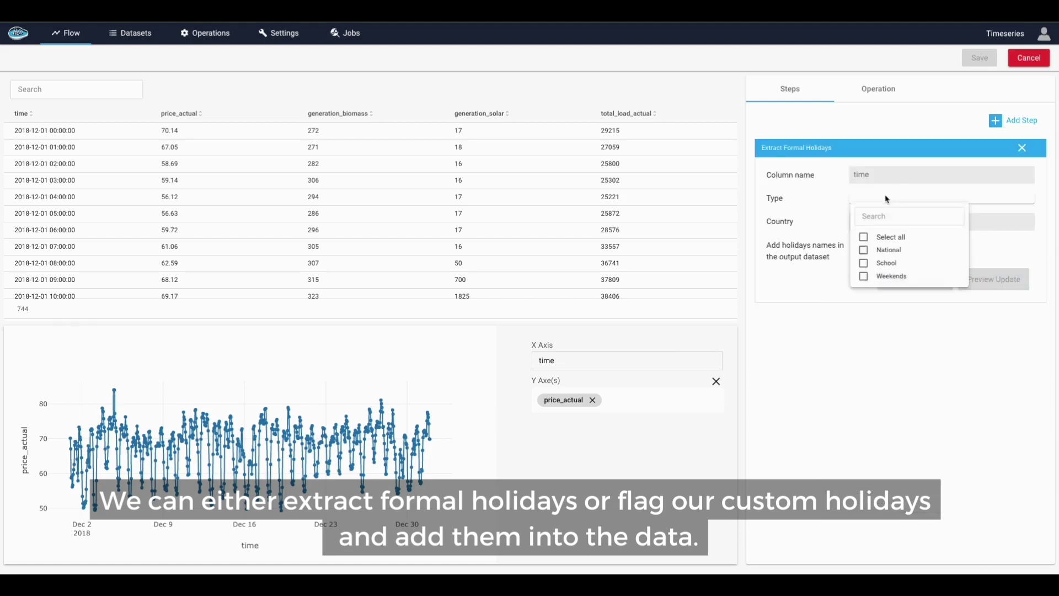
click(889, 251)
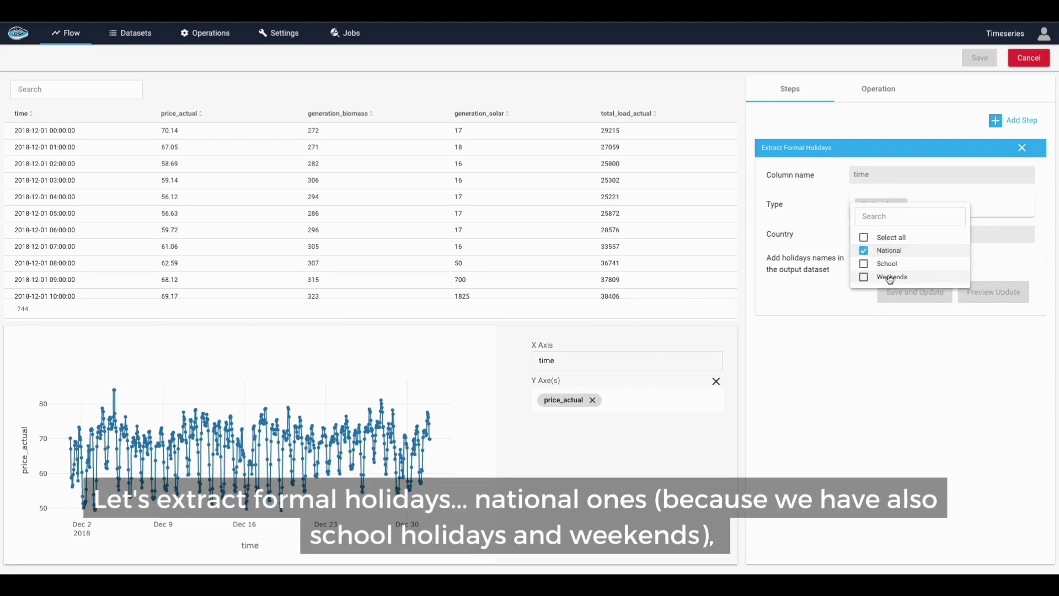
click(865, 331)
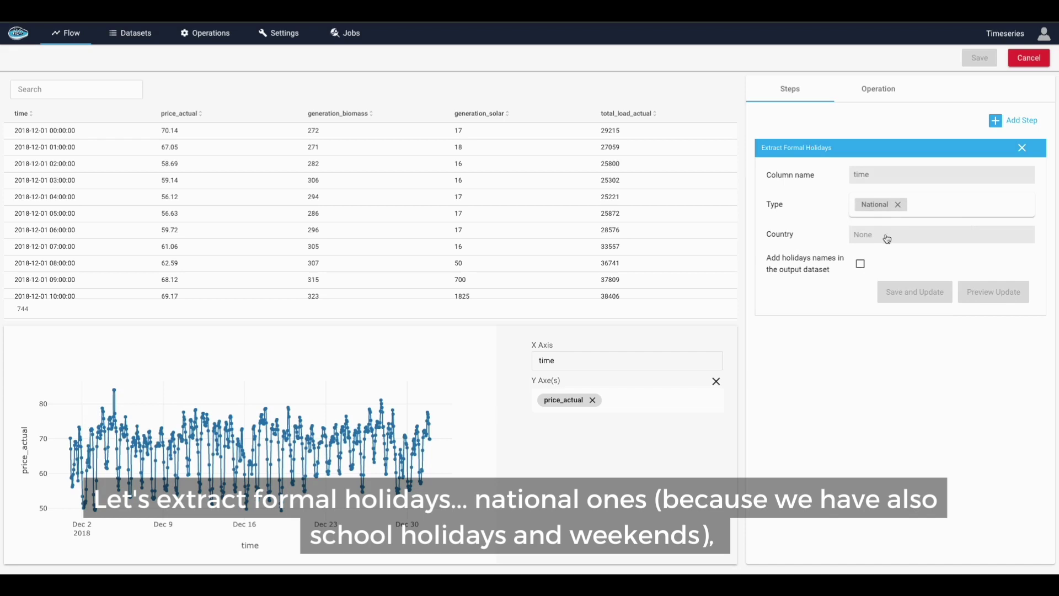
click(886, 238)
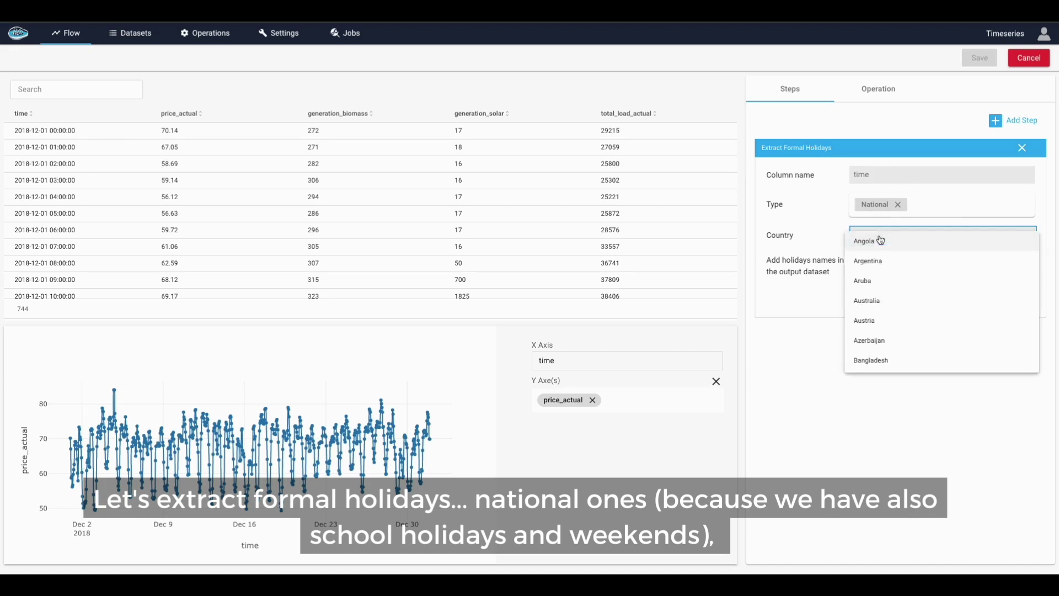
scroll(879, 242, down, 10)
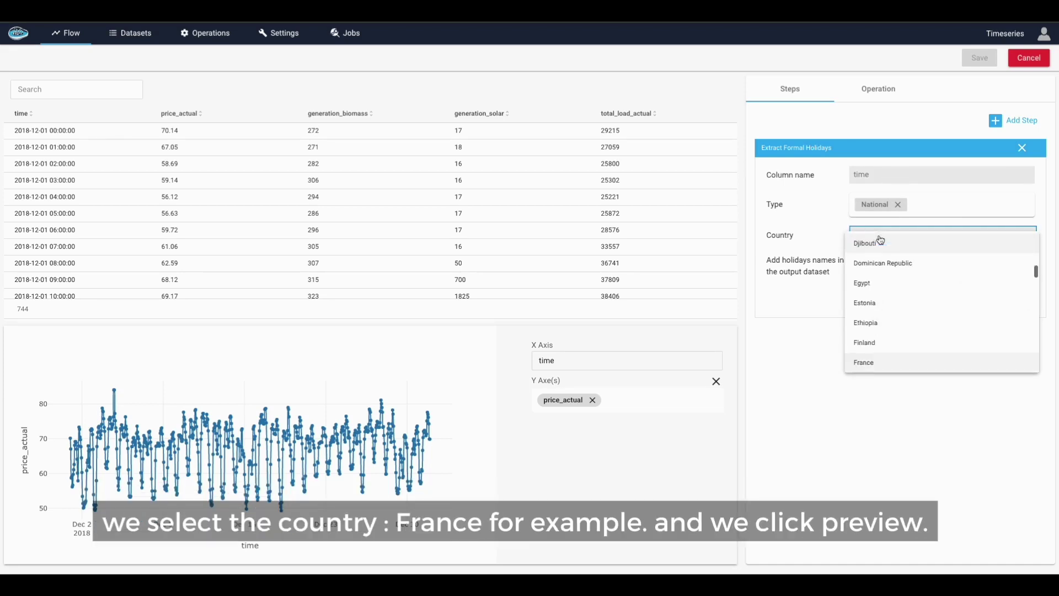
click(869, 363)
click(860, 266)
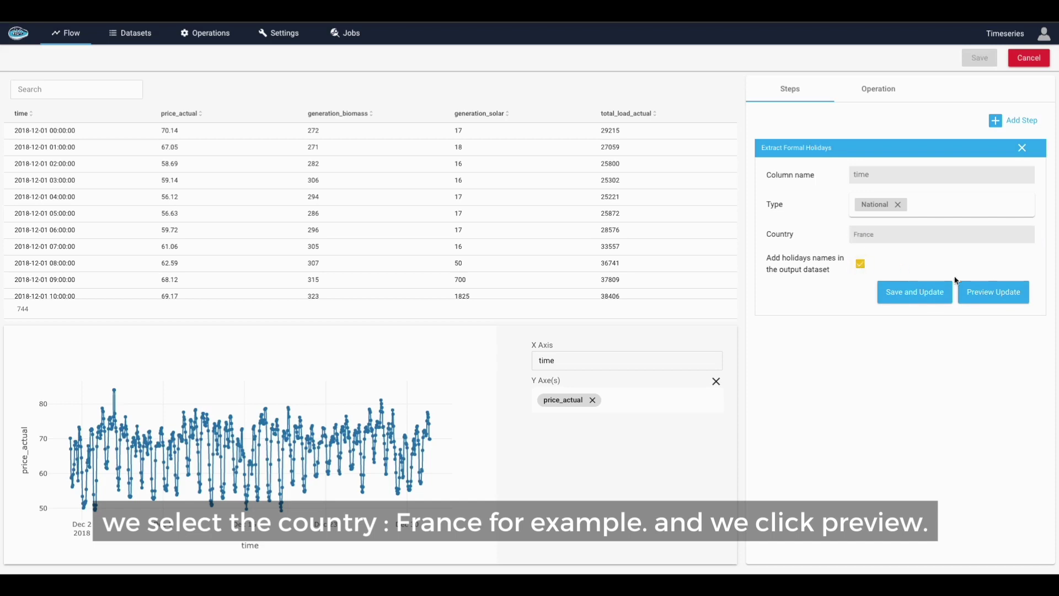
click(977, 296)
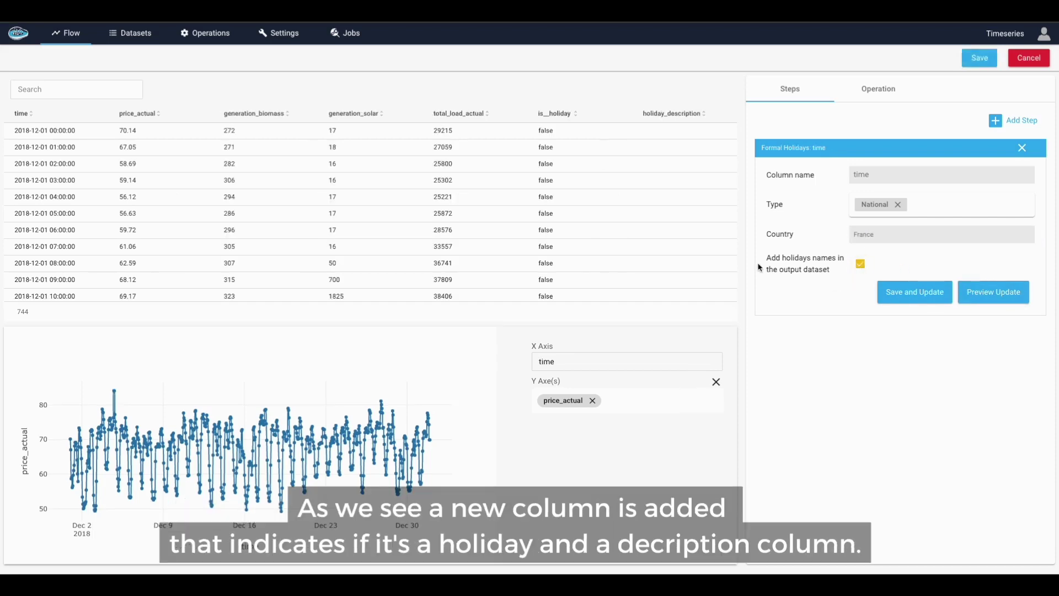
scroll(546, 213, down, 2)
scroll(545, 210, down, 2)
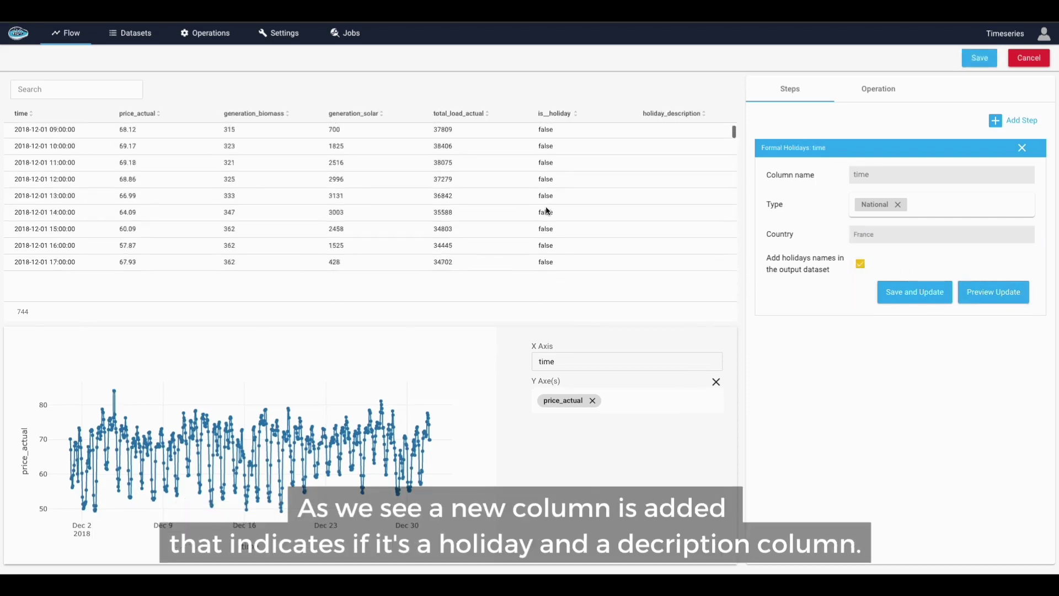
scroll(546, 207, down, 1)
drag(733, 133, 725, 227)
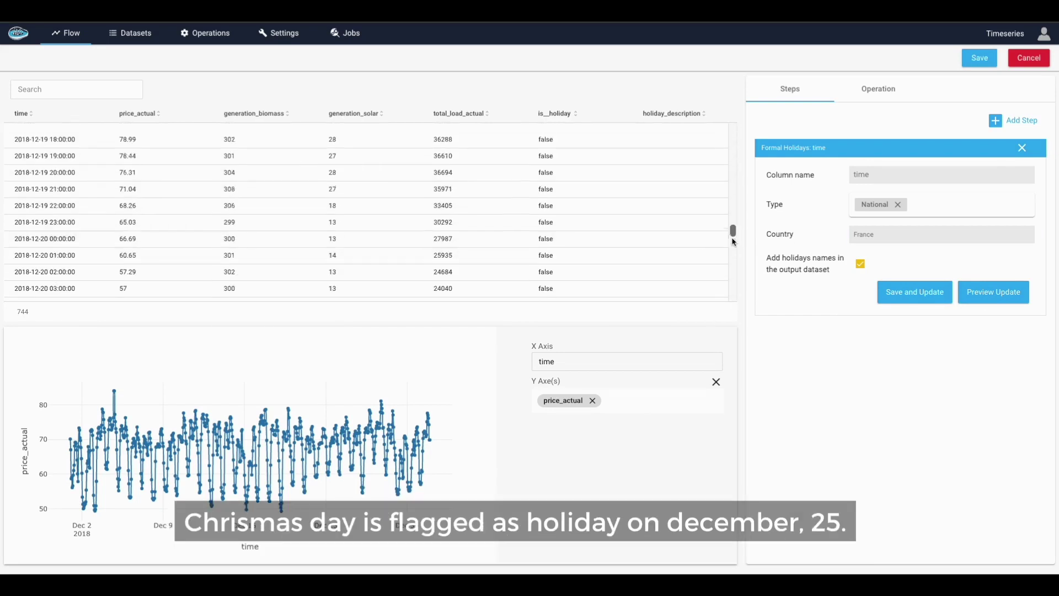
drag(726, 227, 732, 267)
scroll(605, 252, up, 2)
scroll(604, 252, up, 2)
scroll(605, 252, up, 2)
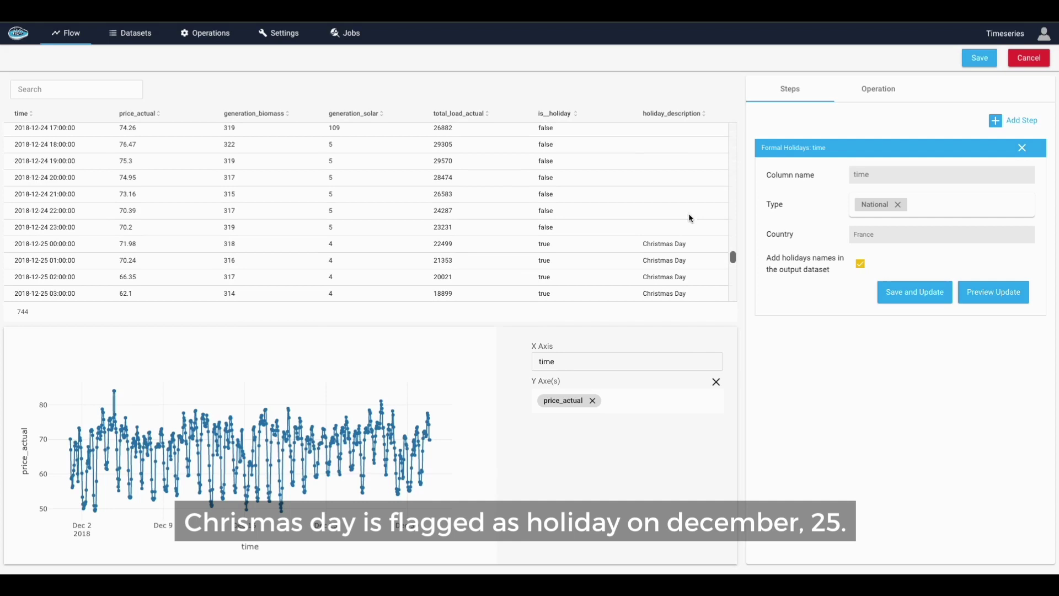
scroll(604, 253, up, 2)
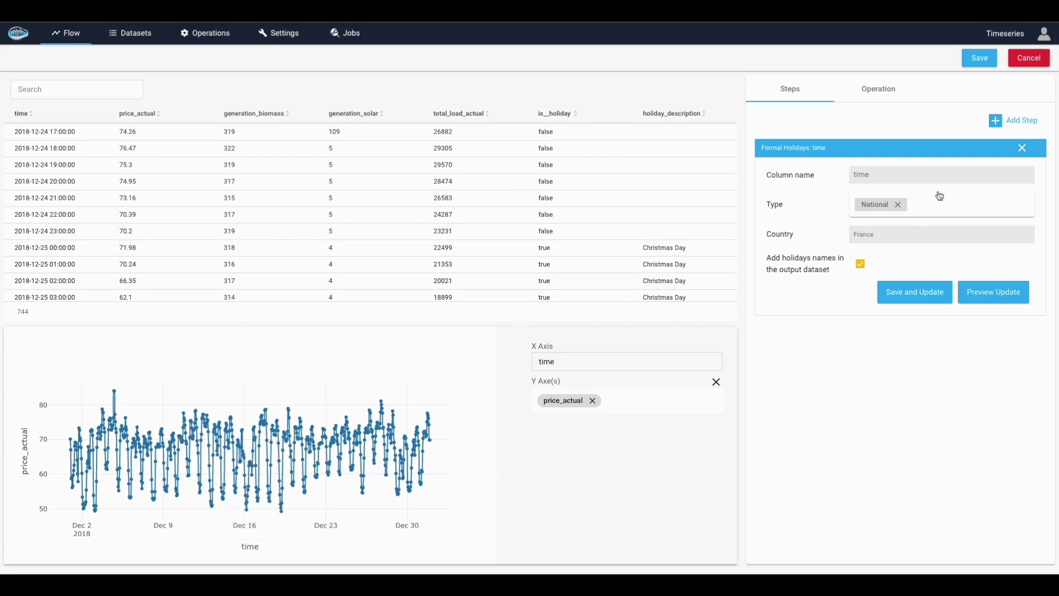
Replace the holidays step with a Resampling step at a 1 Day interval
click(1021, 147)
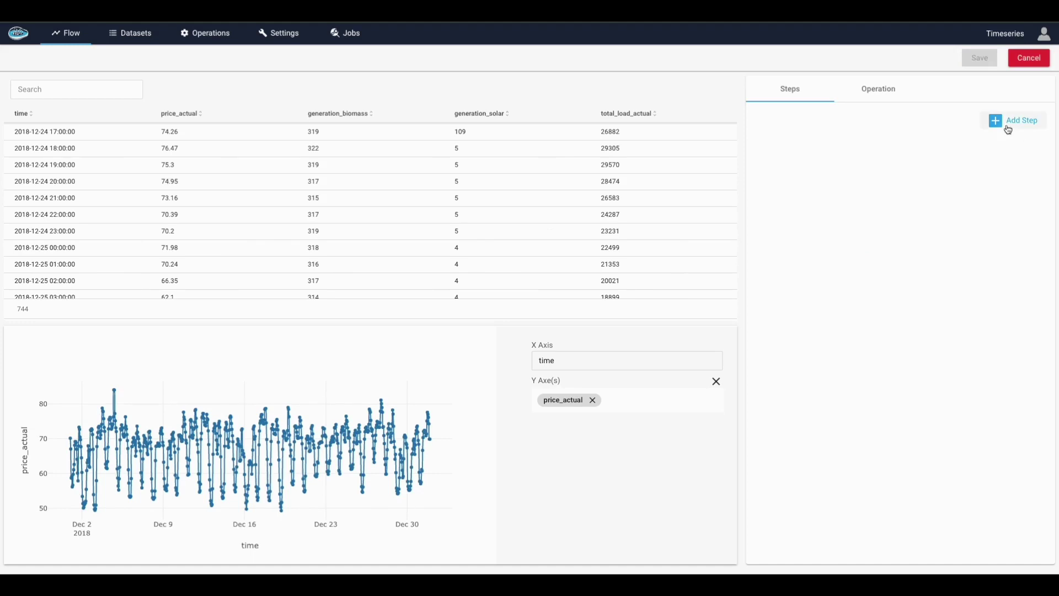
click(1008, 129)
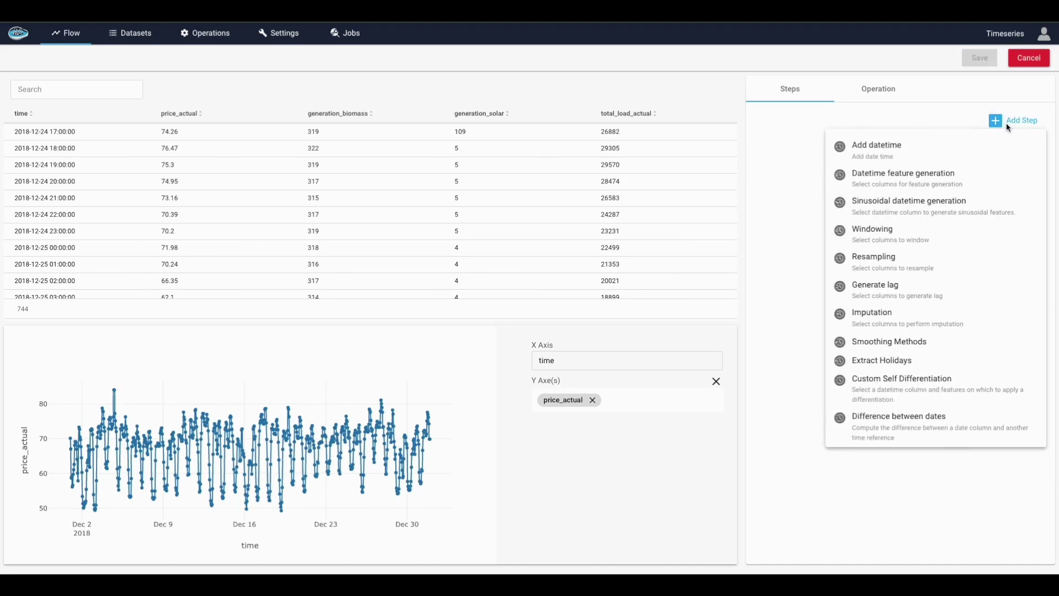
click(881, 267)
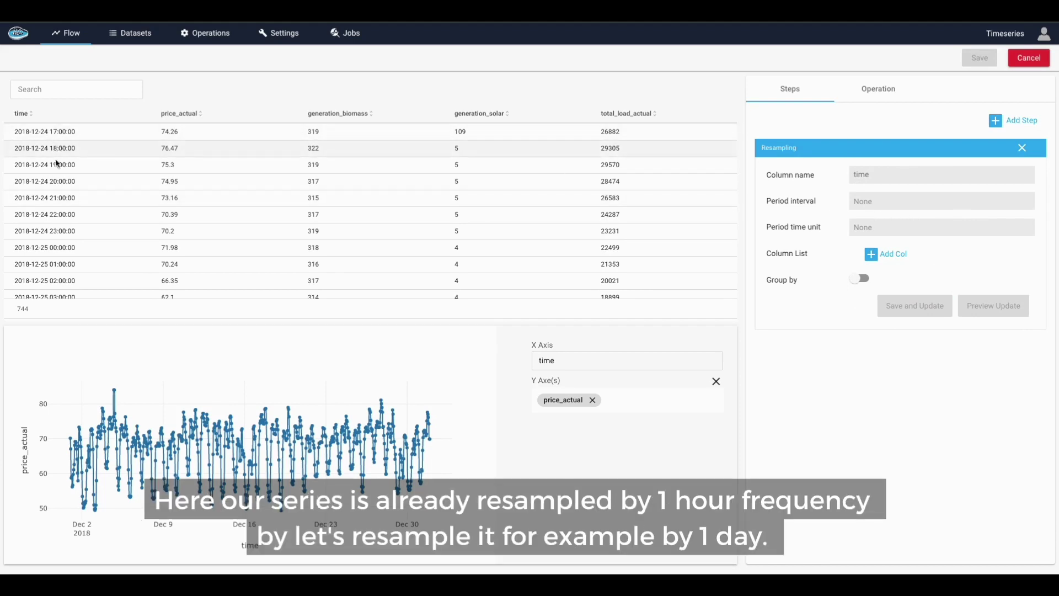
click(882, 204)
text(1)
click(879, 233)
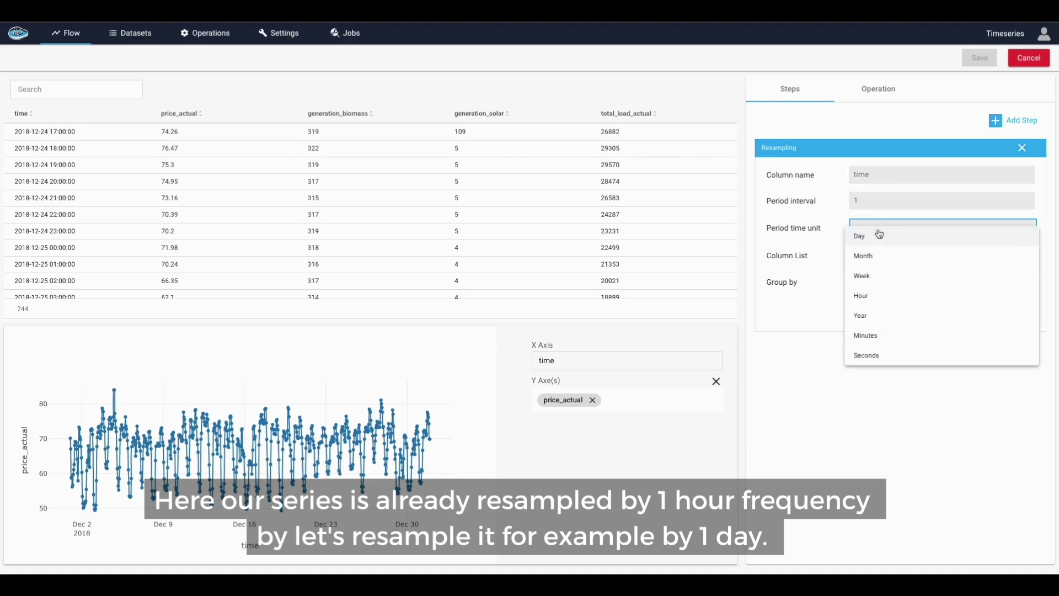
click(859, 237)
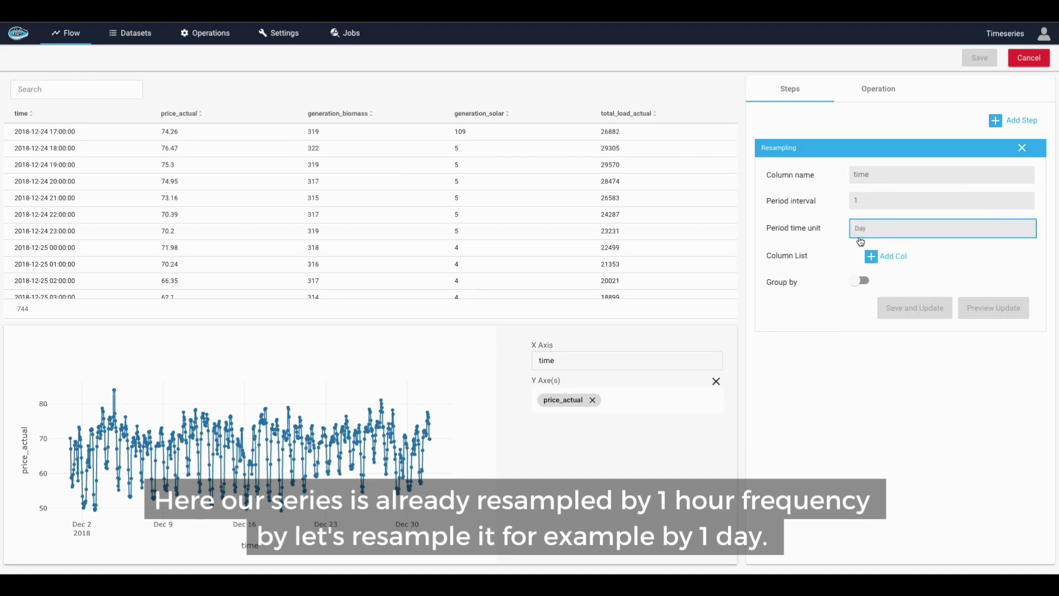
Aggregate price_actual by its mean
click(888, 257)
click(786, 283)
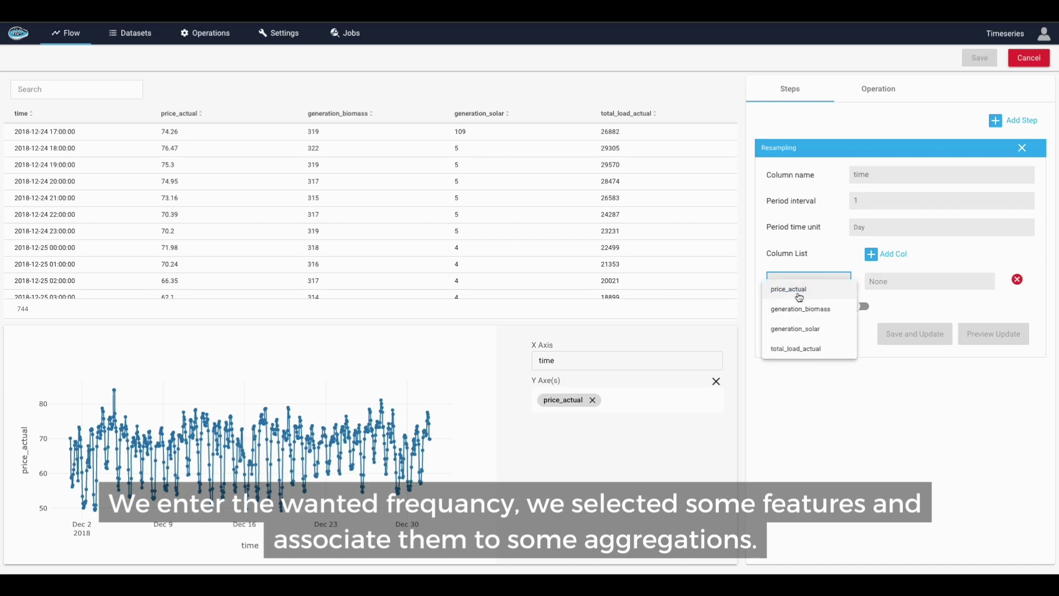
click(796, 291)
click(877, 282)
click(870, 303)
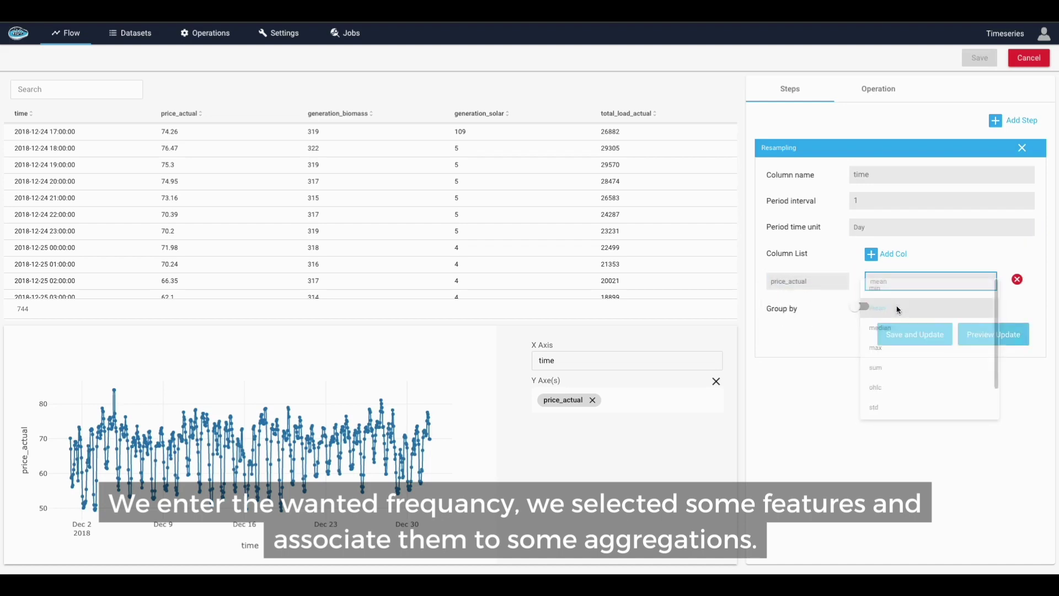
Aggregate generation_biomass by mean, leave Group by off, and preview
click(891, 252)
click(811, 307)
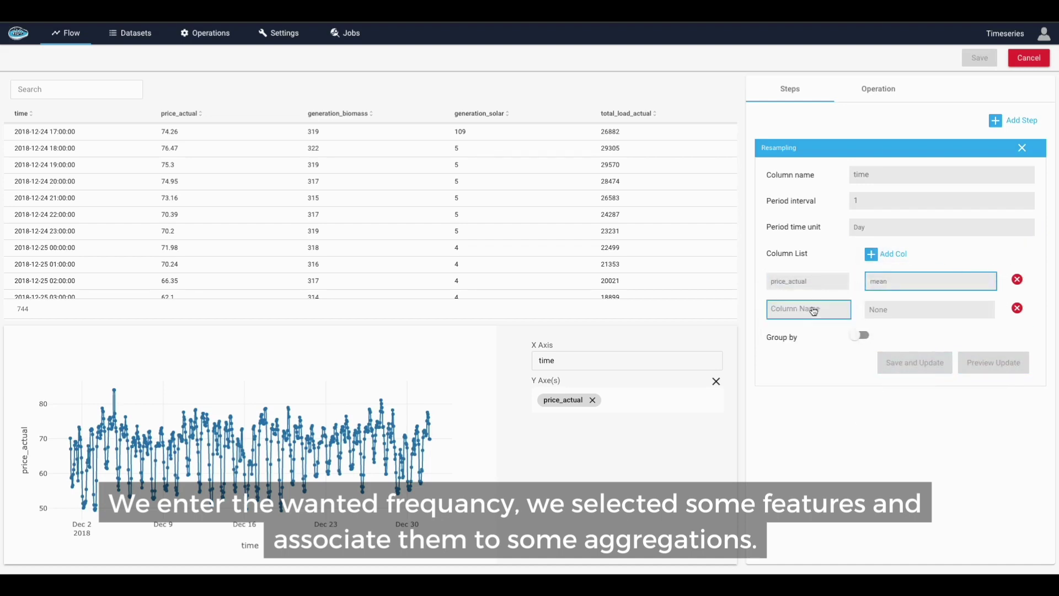
click(806, 335)
click(891, 310)
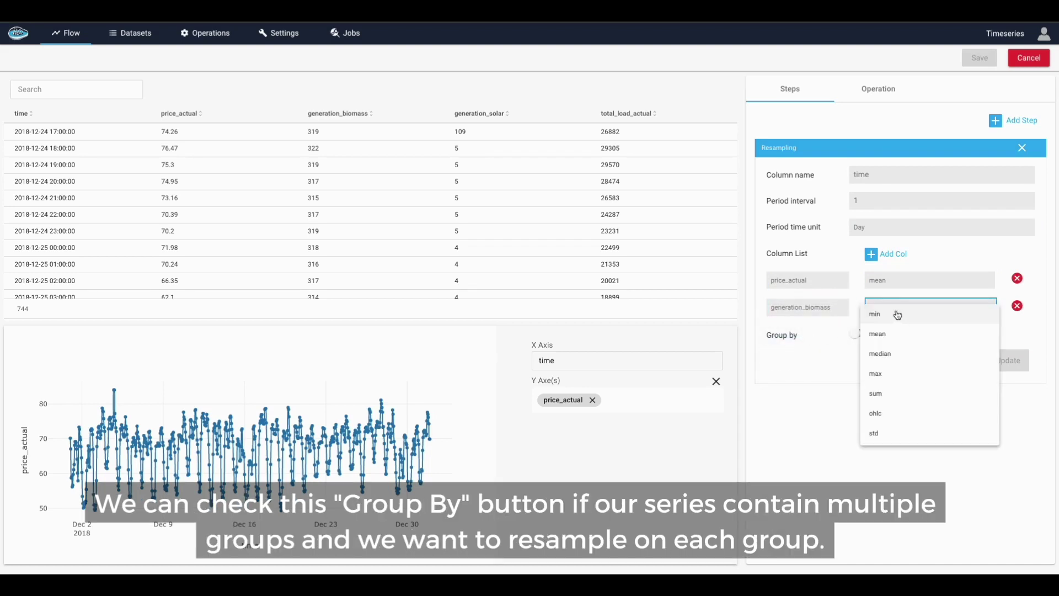
click(890, 334)
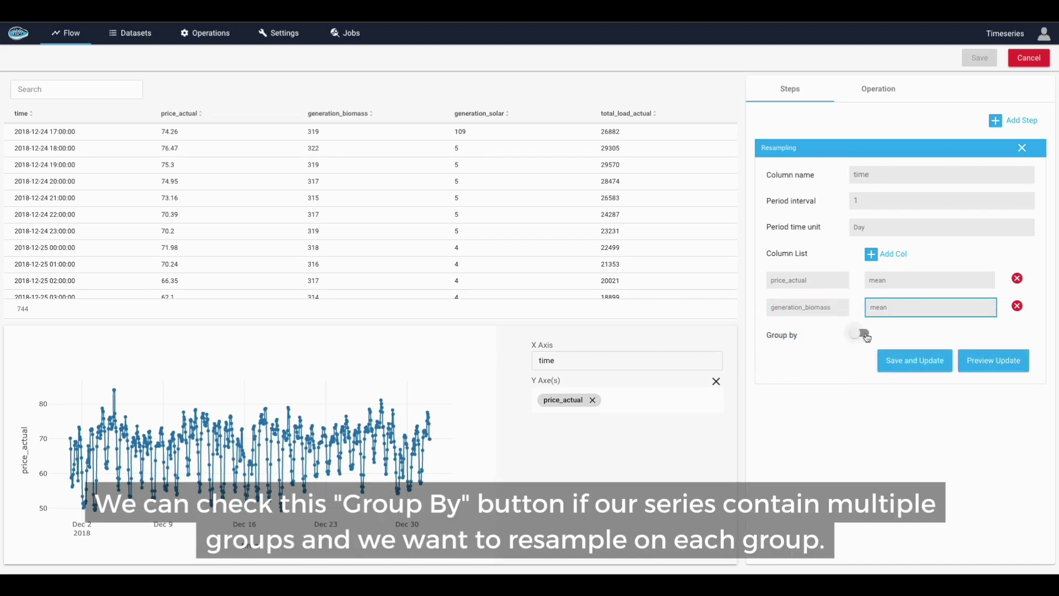
click(862, 334)
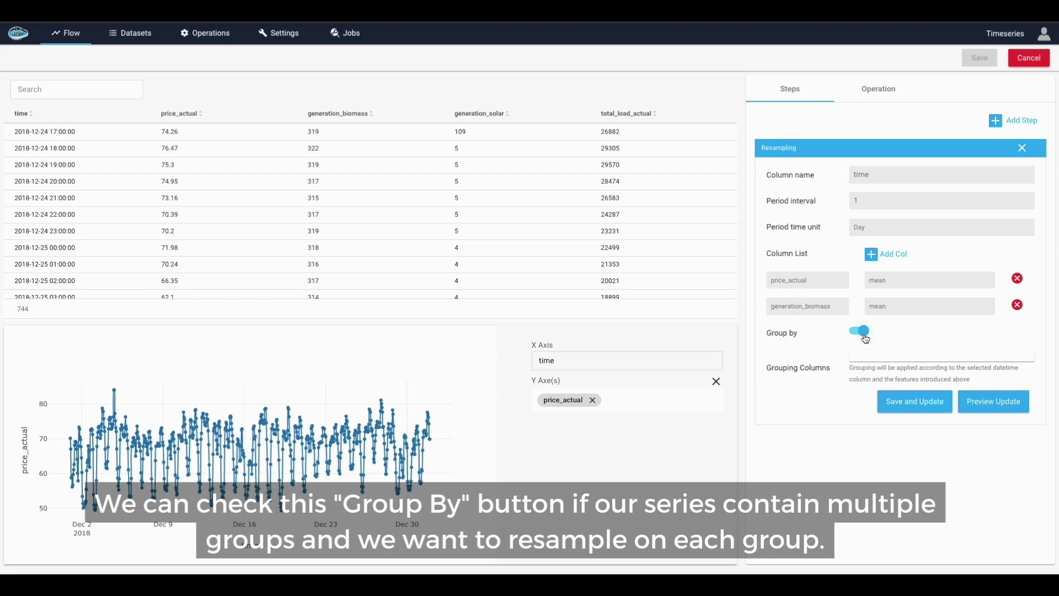
click(862, 333)
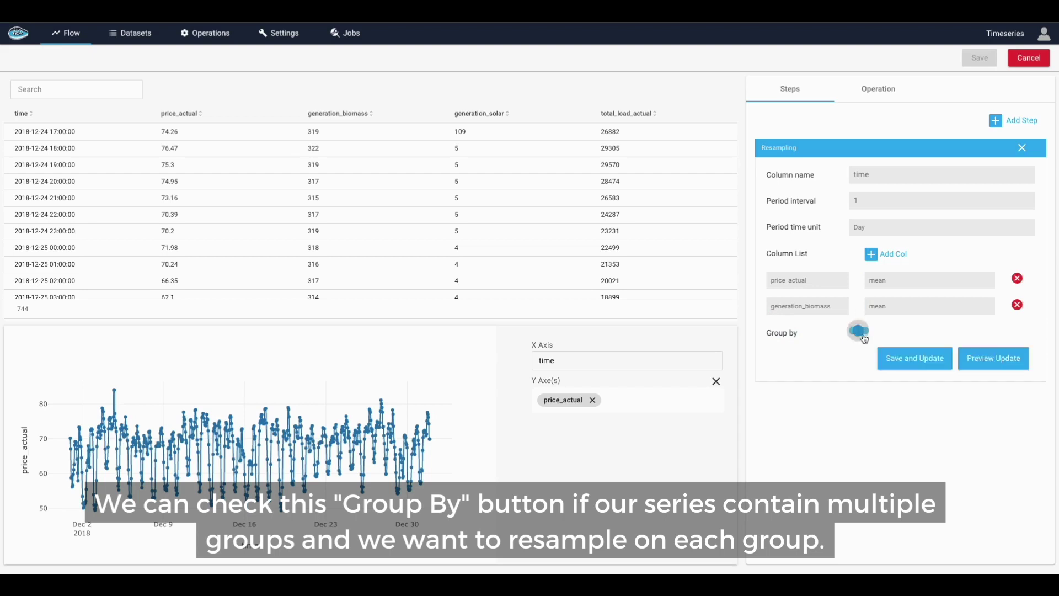
click(995, 363)
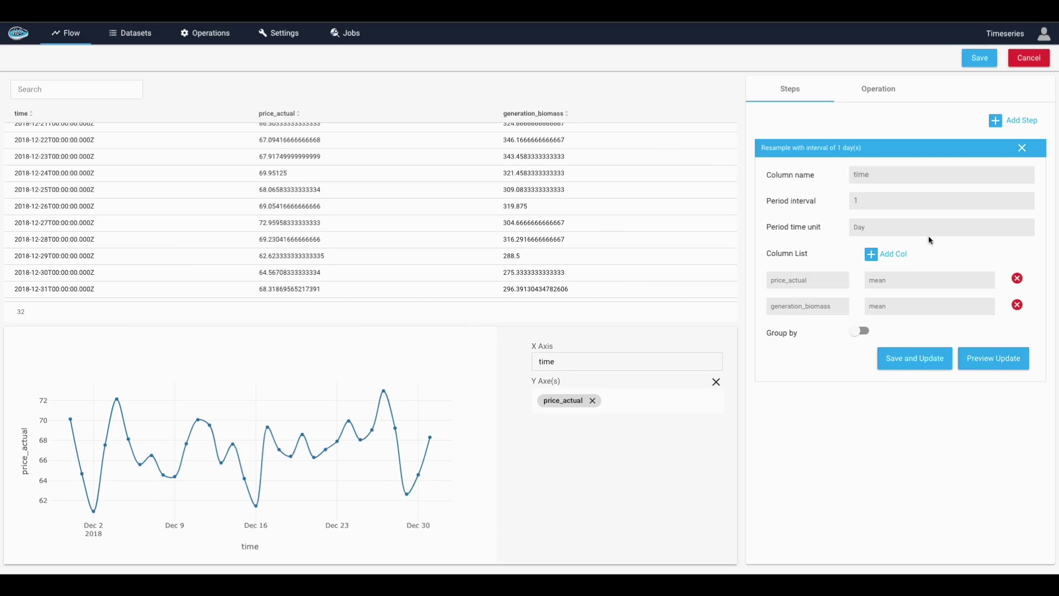
Replace the Resampling step with a Windowing step of length 10
click(1020, 149)
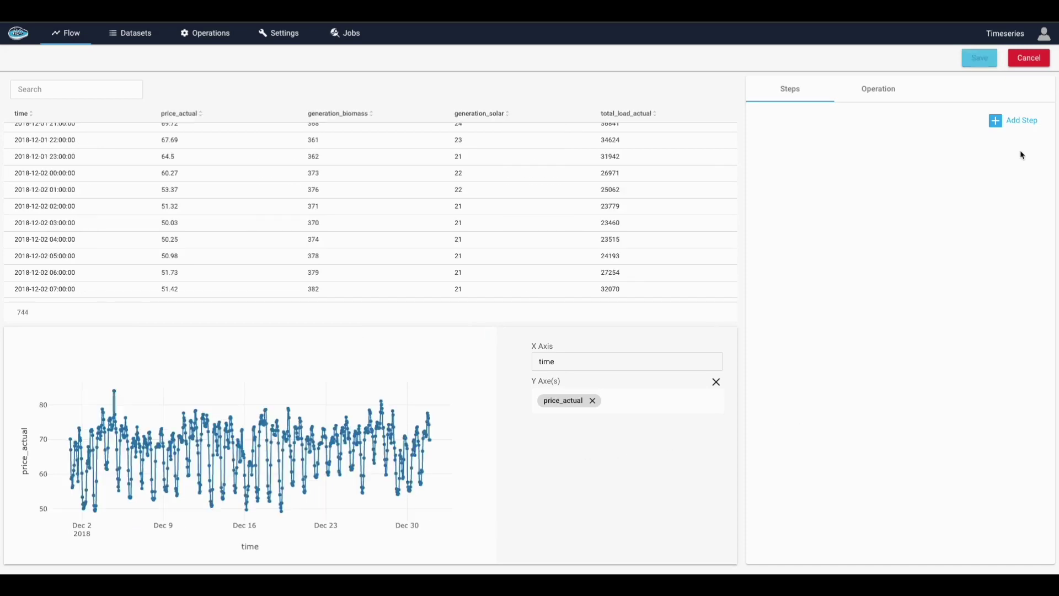
click(999, 122)
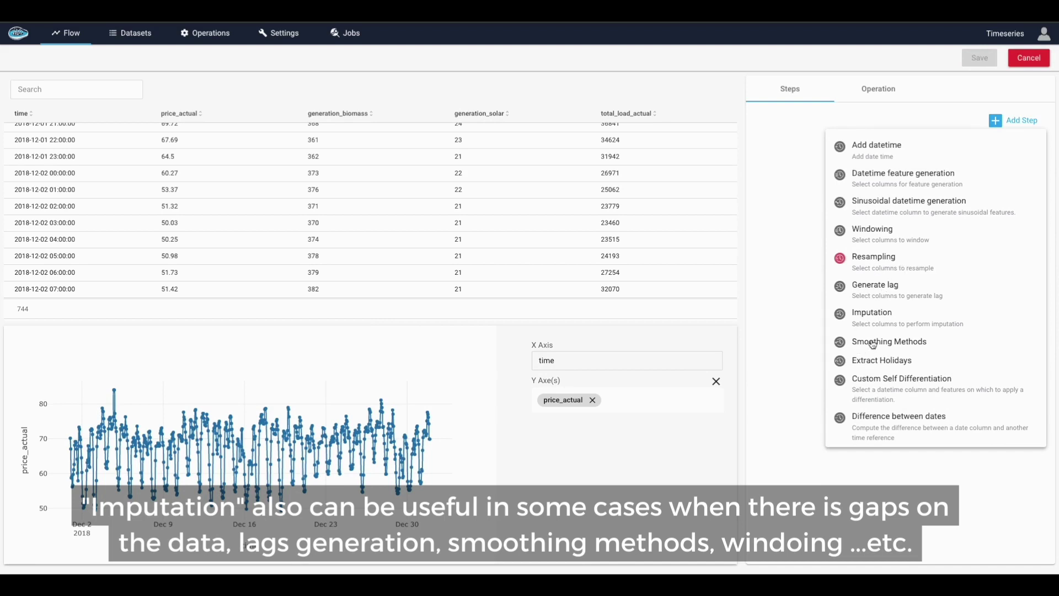
click(877, 238)
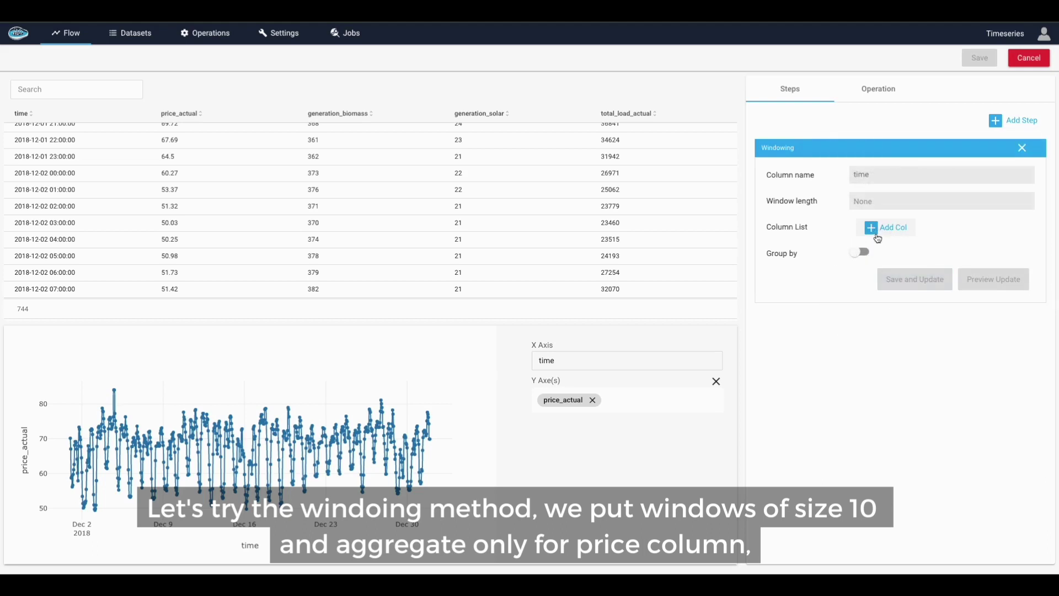
click(883, 202)
text(10)
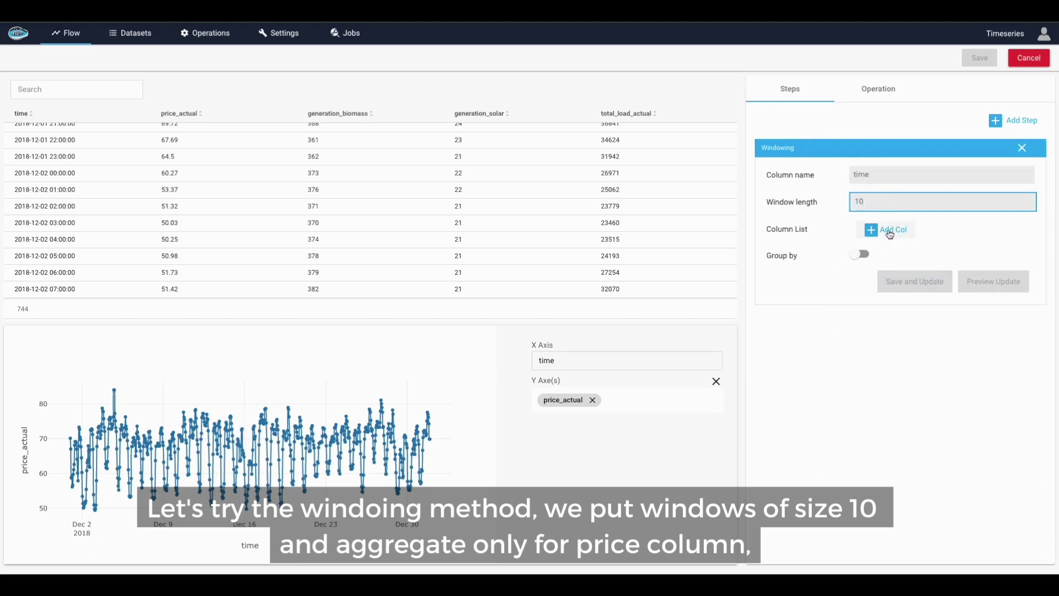
Window price_actual with the mean and preview the smoothed values
click(890, 231)
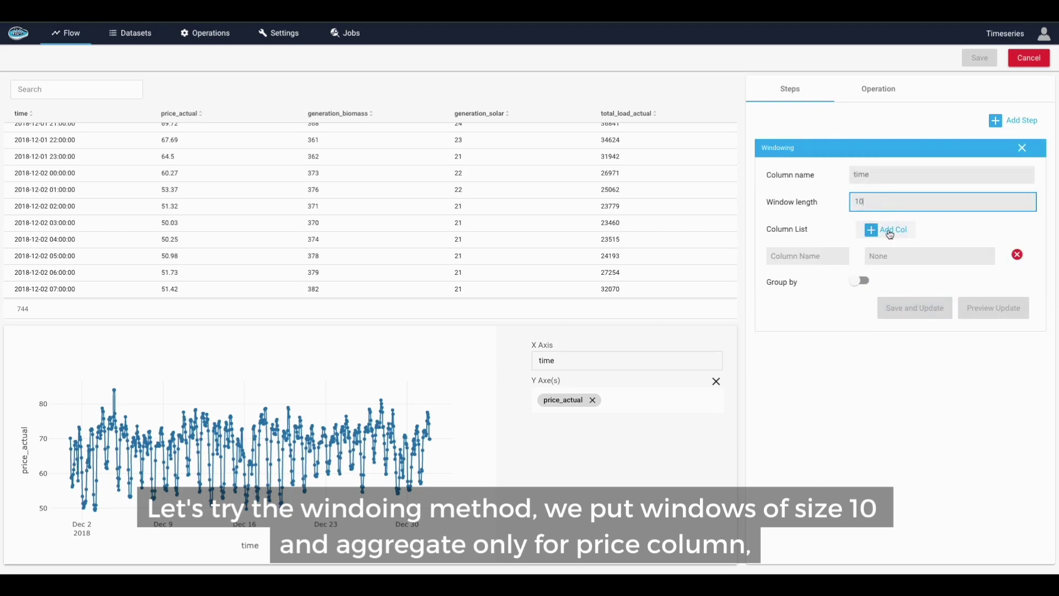
click(811, 258)
click(810, 262)
text(price_actual)
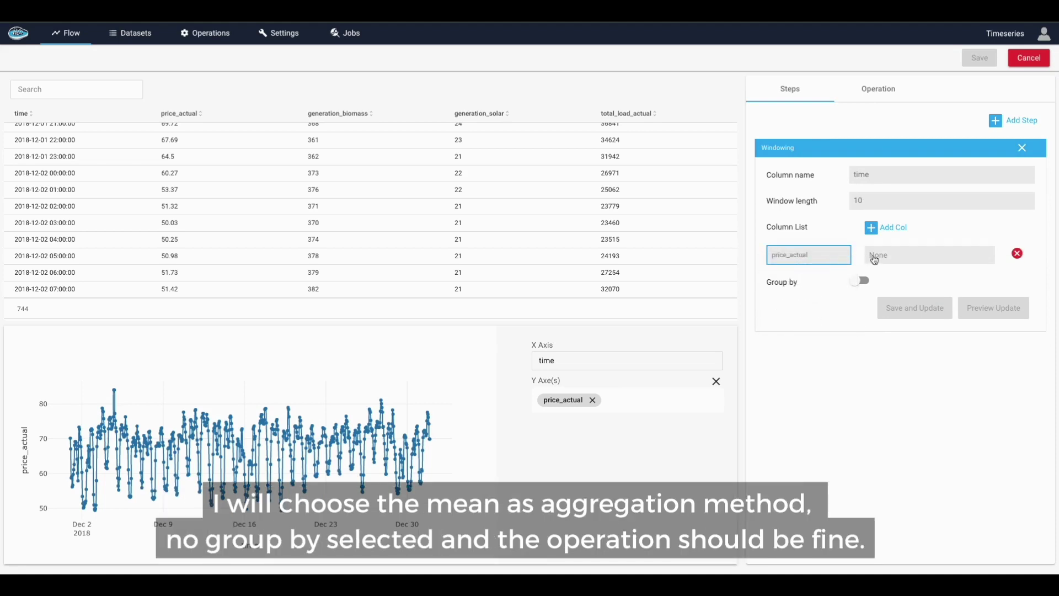
click(877, 258)
click(883, 282)
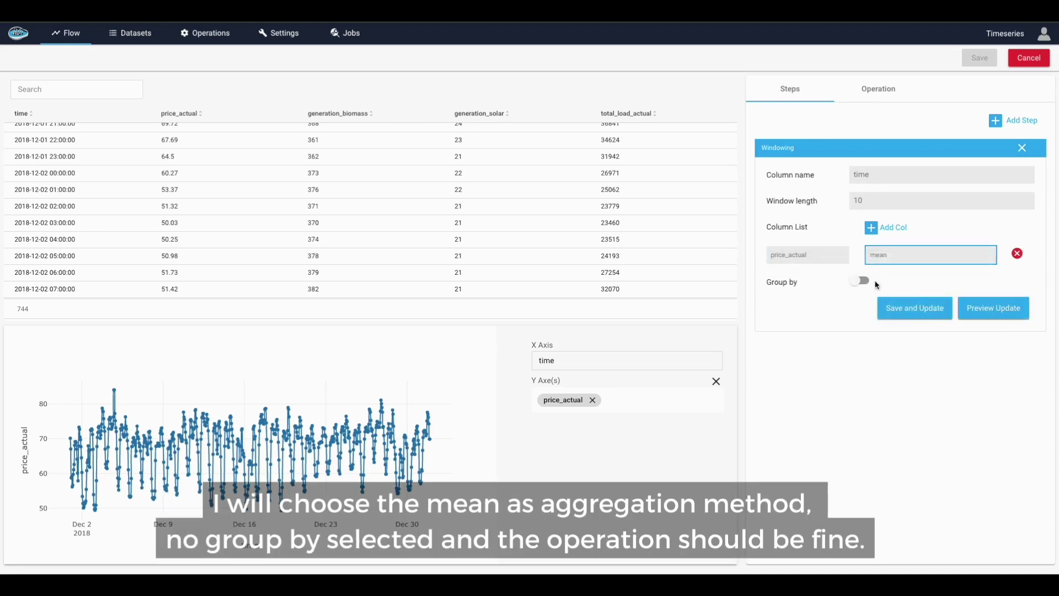
click(991, 311)
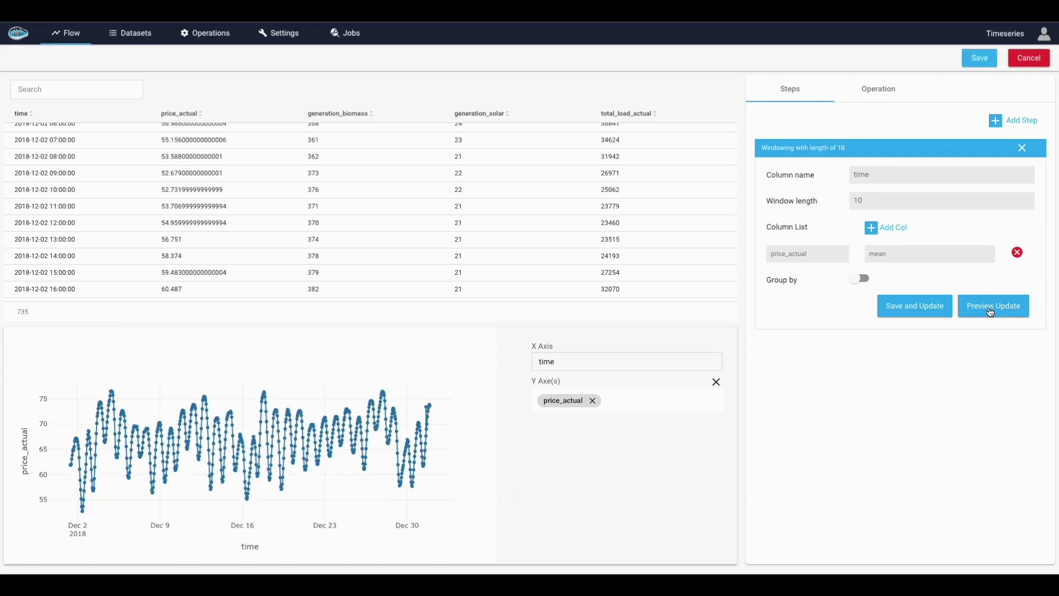
scroll(205, 178, up, 3)
scroll(184, 166, up, 2)
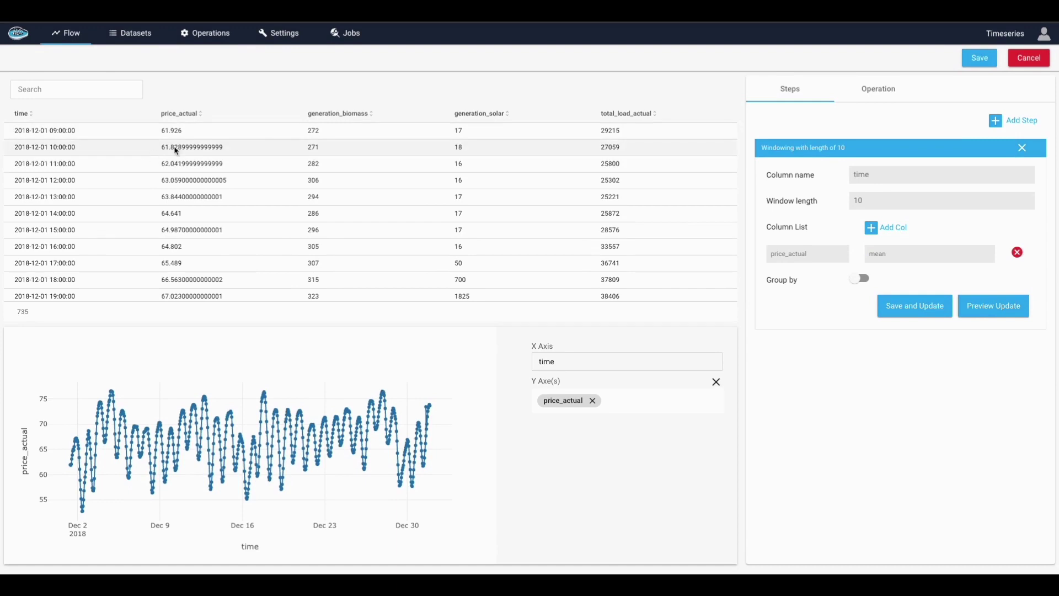
Replace Windowing with a Custom Self Differentiation step by periods number
click(1024, 148)
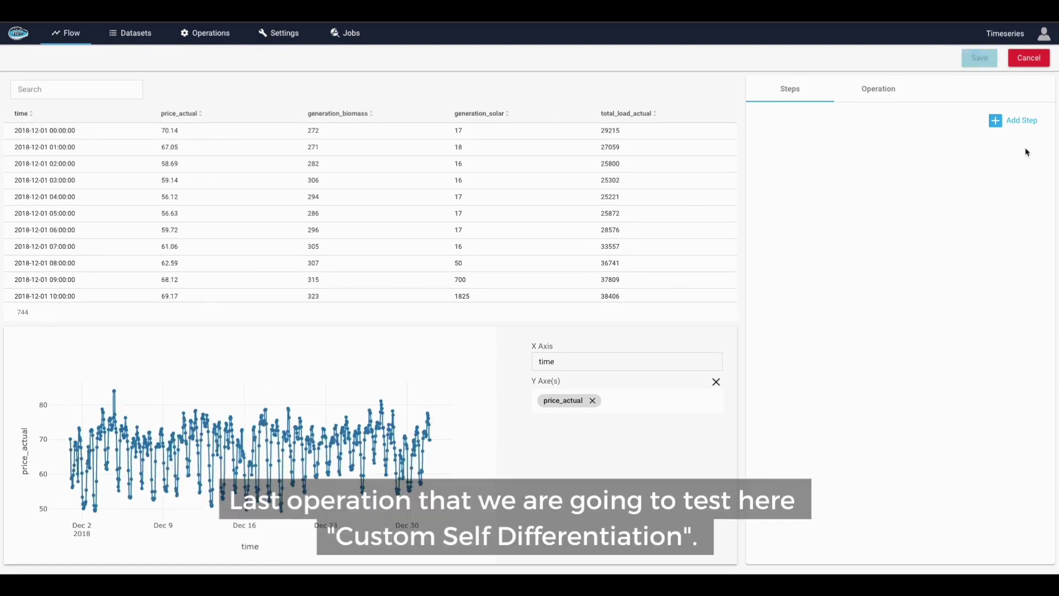
click(997, 122)
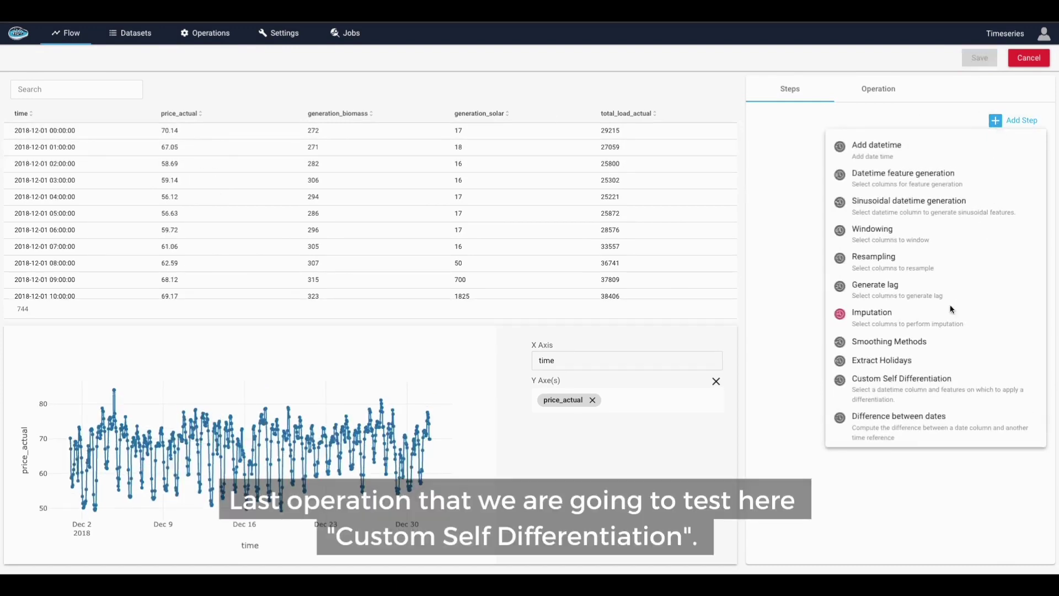
click(883, 383)
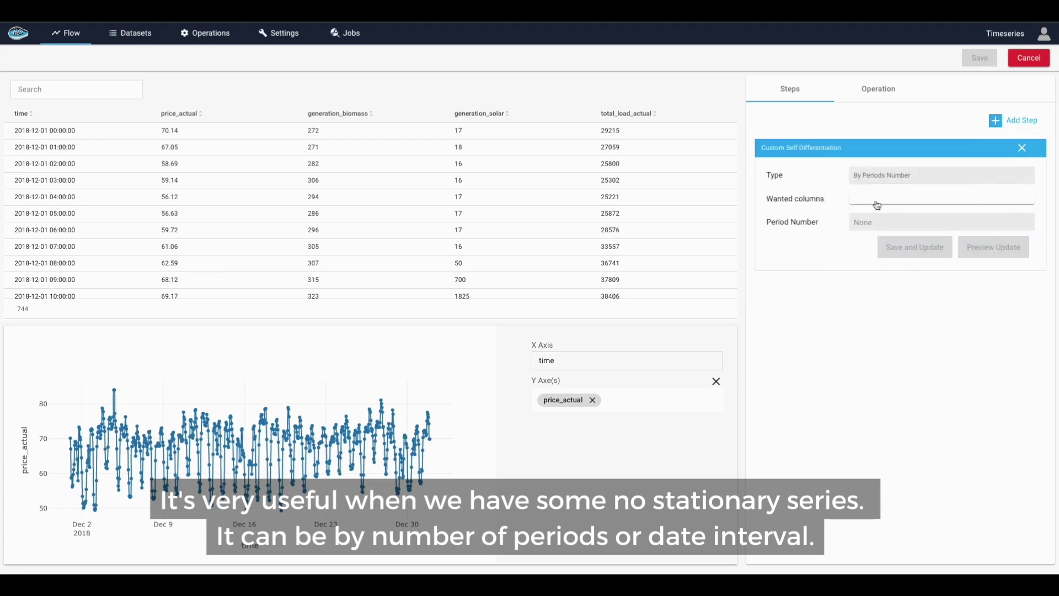
click(885, 180)
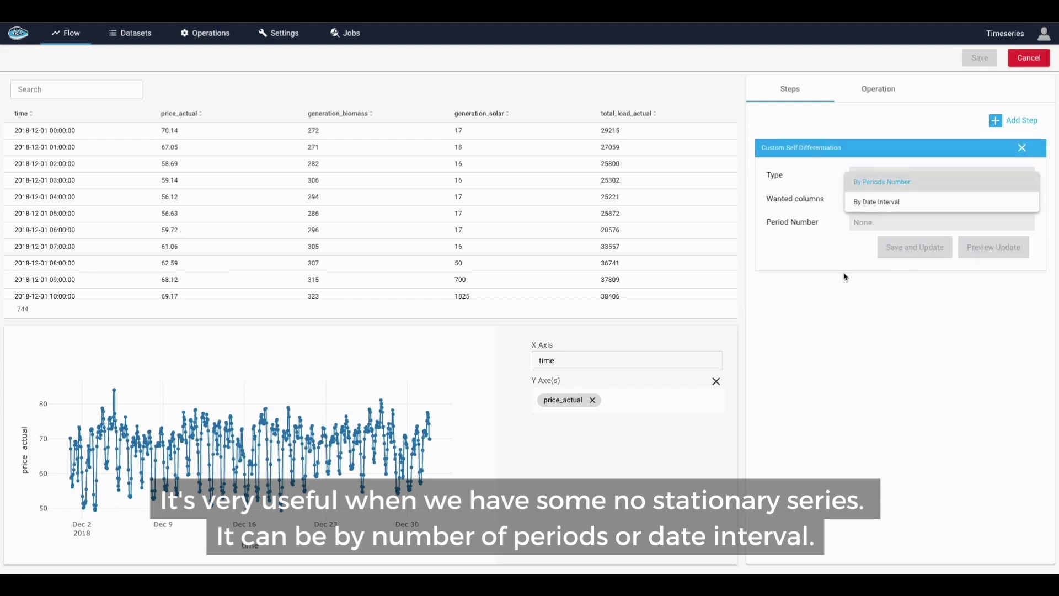
Difference all value columns over 5 periods and preview the _diff_5 columns
click(877, 201)
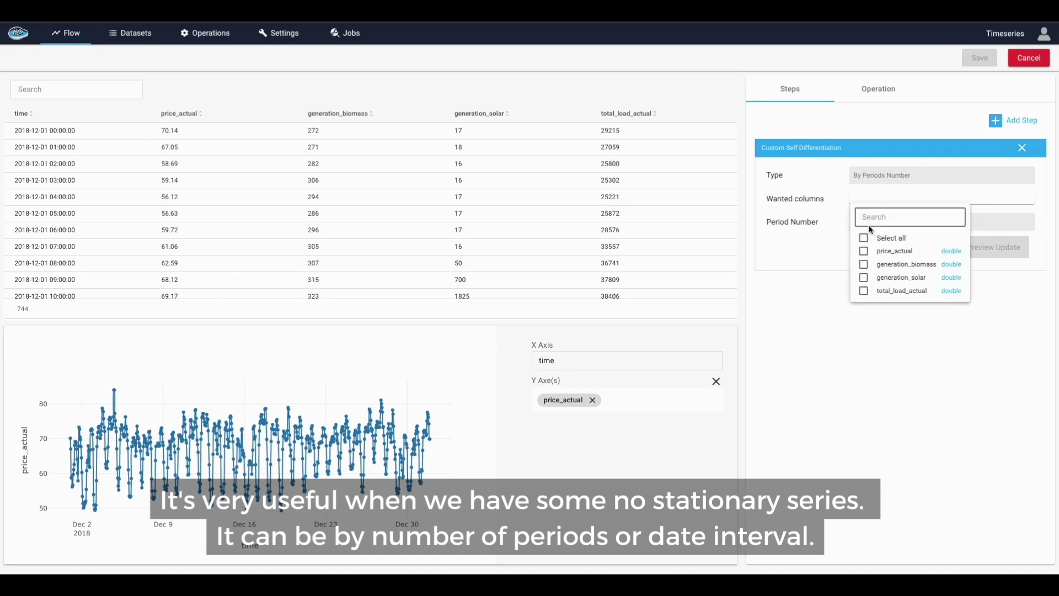
click(863, 238)
click(828, 294)
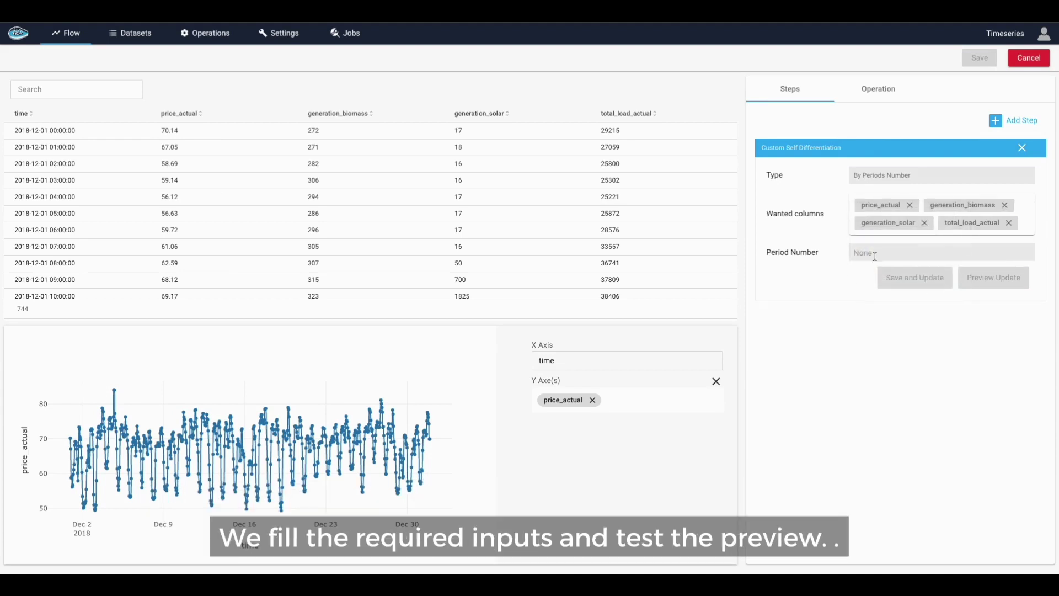
click(863, 252)
text(5)
click(863, 331)
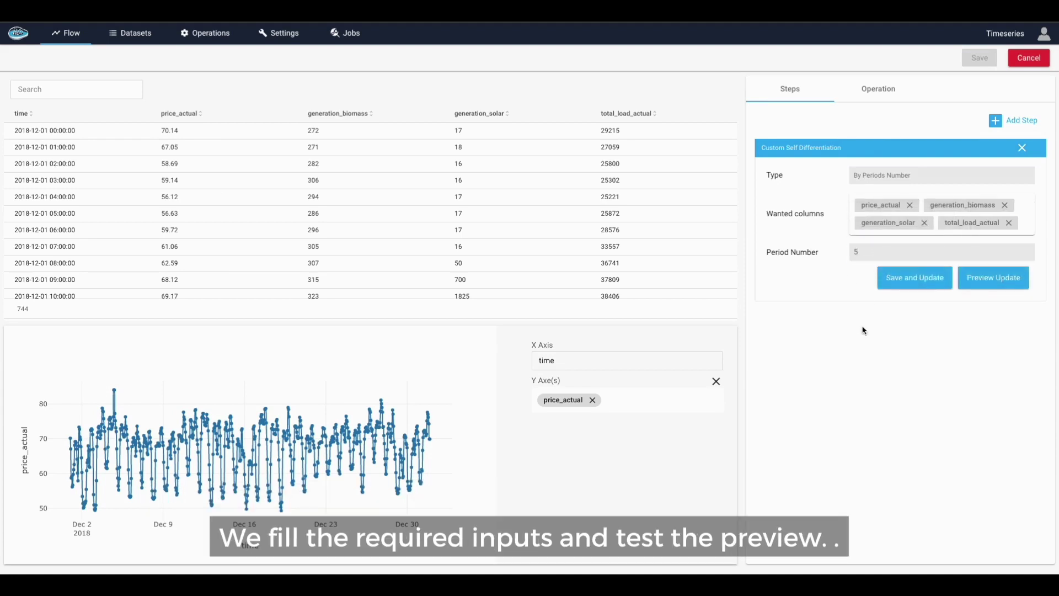
click(974, 285)
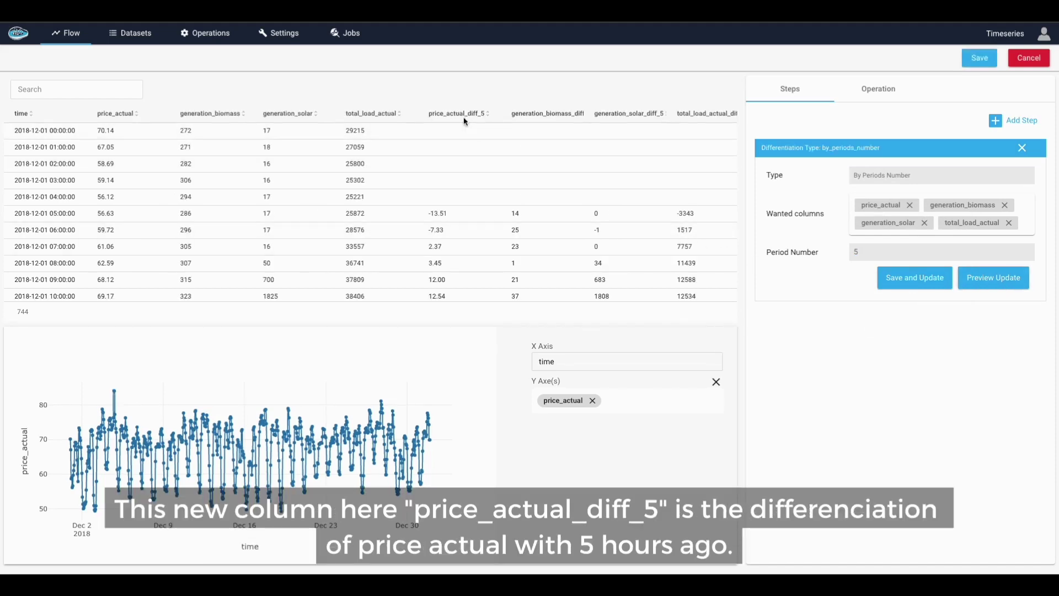
Highlight the -13.51 difference against the prices 70.14 and 56.63
drag(449, 217, 425, 216)
drag(120, 214, 95, 214)
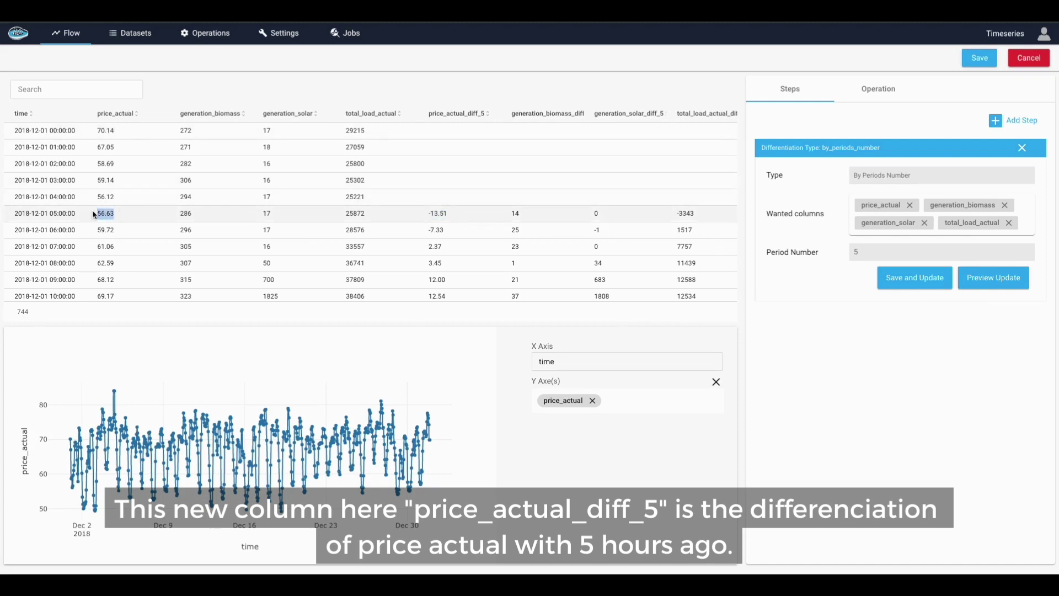
drag(117, 131, 98, 132)
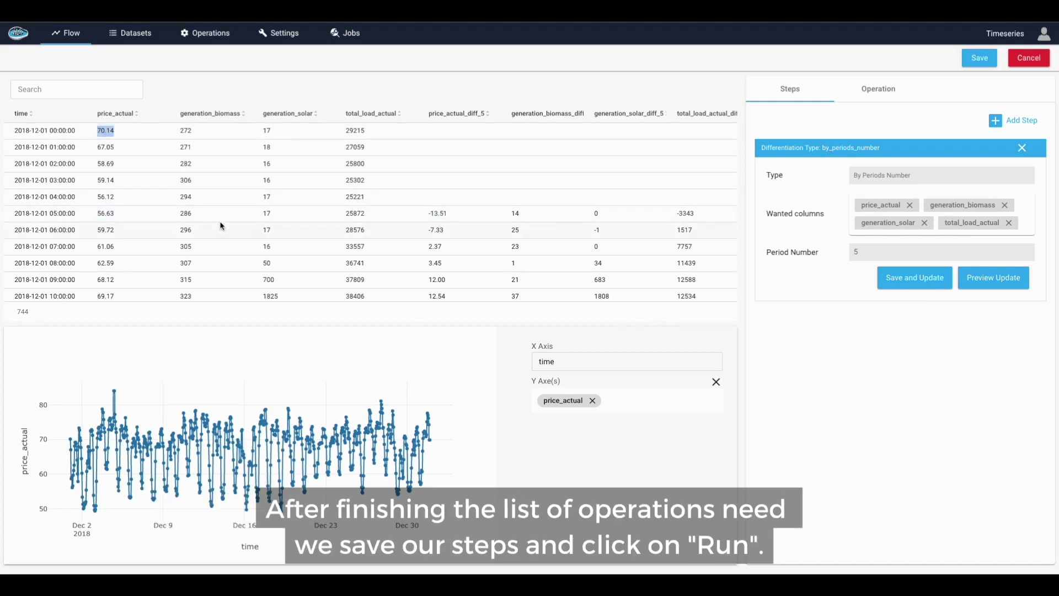
click(845, 308)
Run the saved differencing operation and view its new output dataset in the flow
click(977, 64)
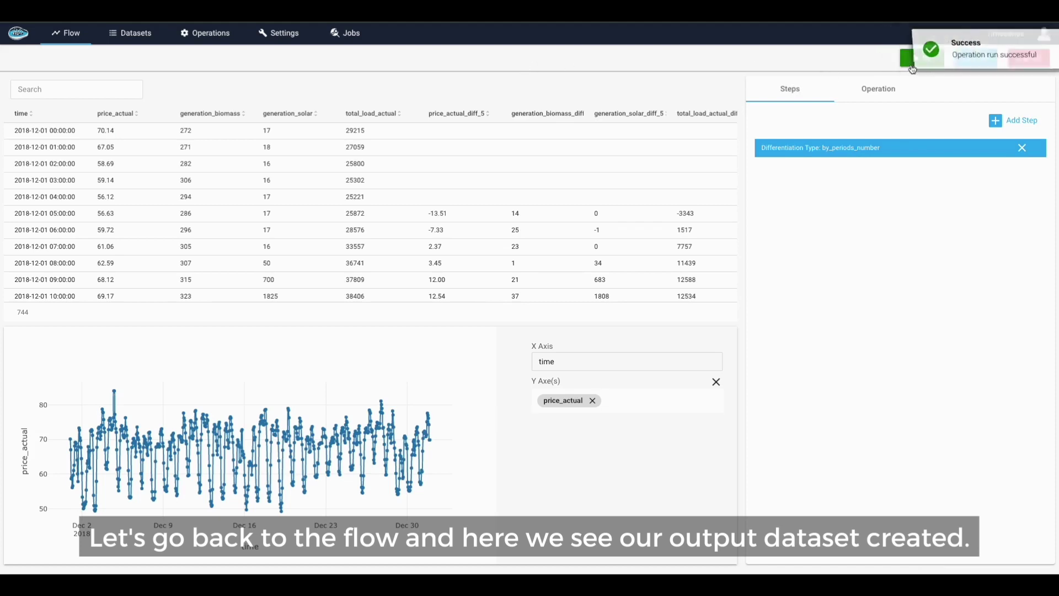
click(71, 35)
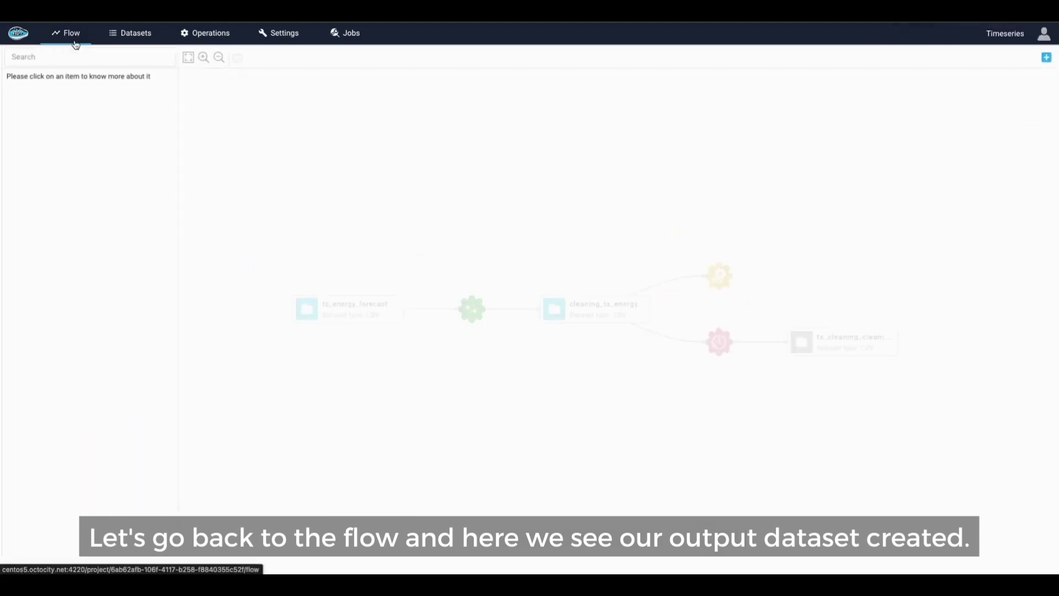